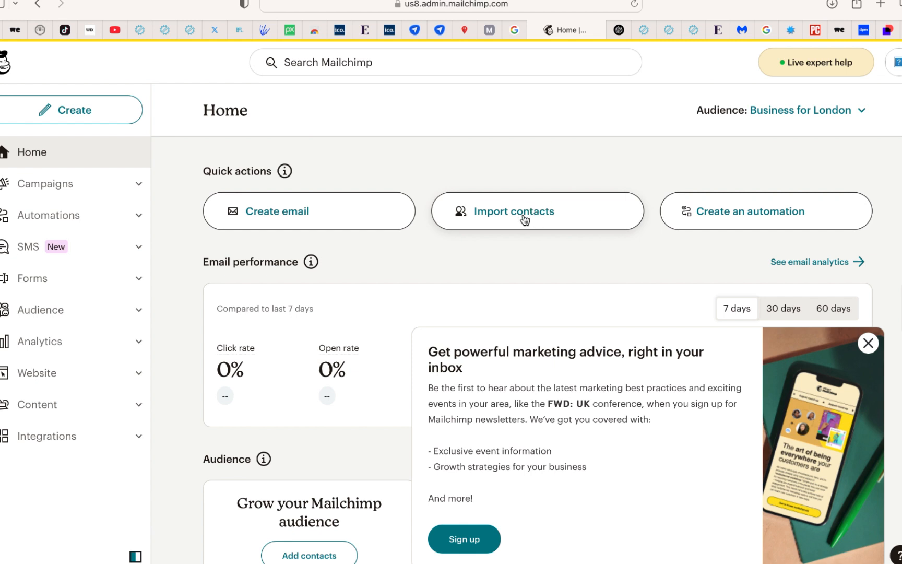
# Open the contacts page of the Business for London audience and check the list of available audiences, dismissing the survey popup
pyautogui.click(24, 279)
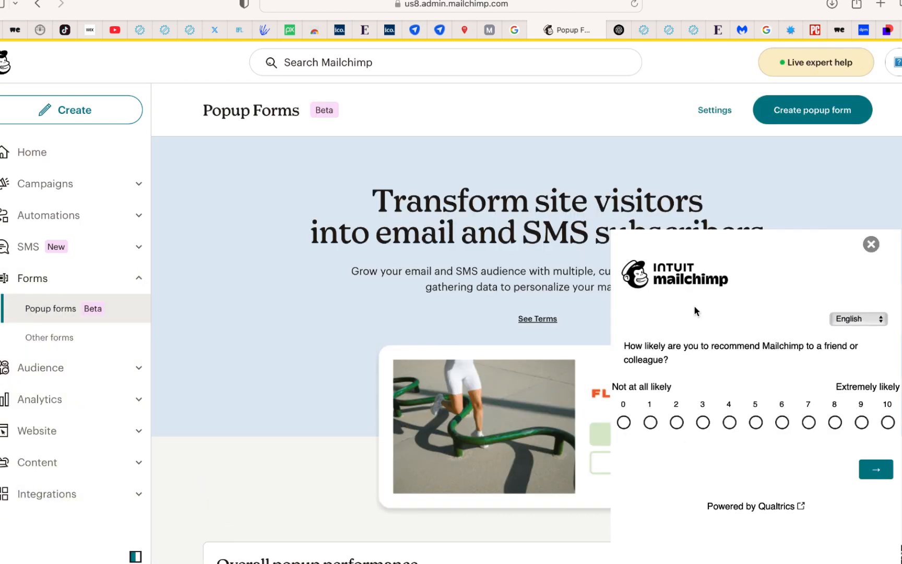
pyautogui.click(871, 245)
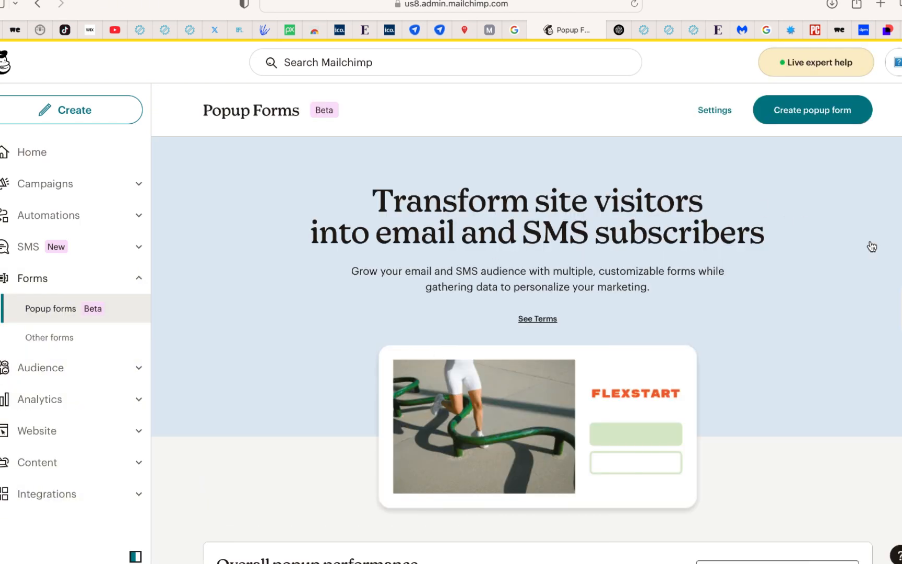
pyautogui.click(60, 377)
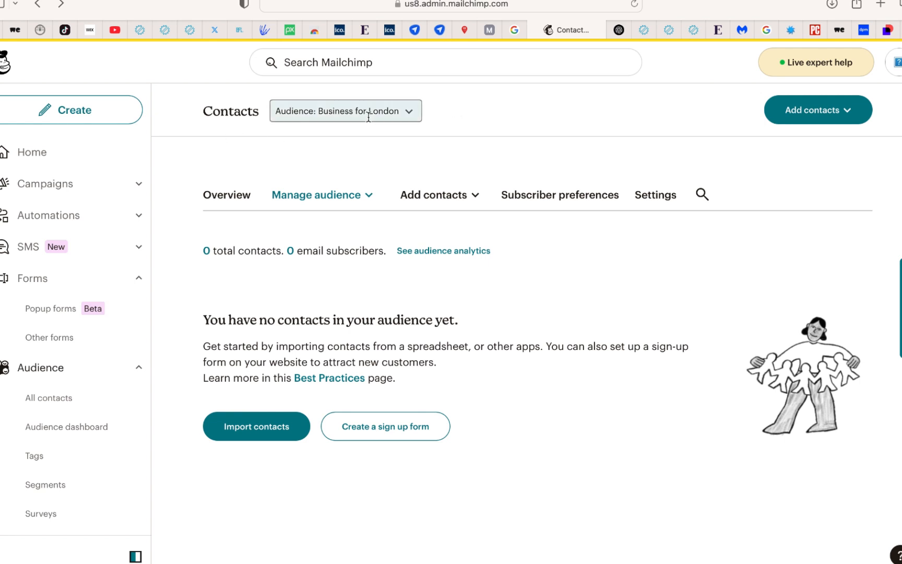
pyautogui.click(409, 110)
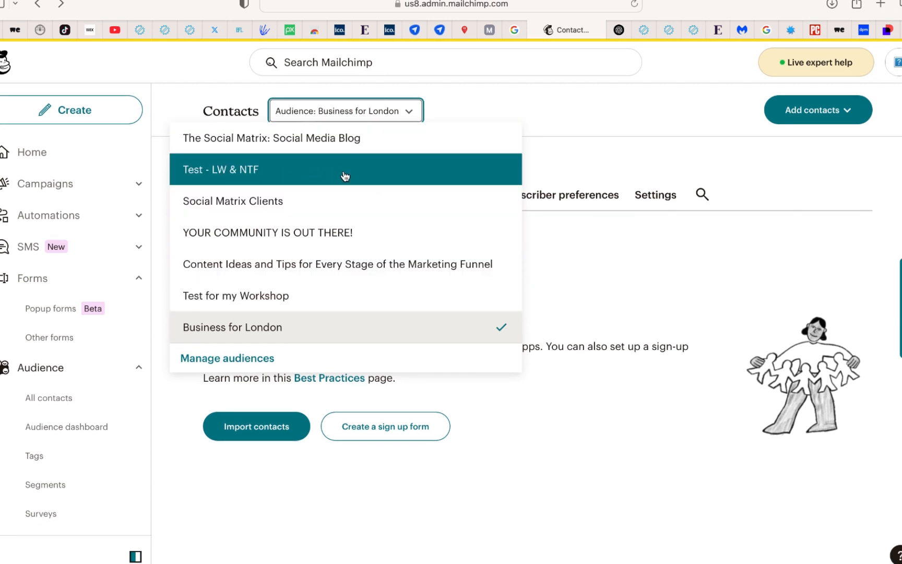
pyautogui.click(391, 112)
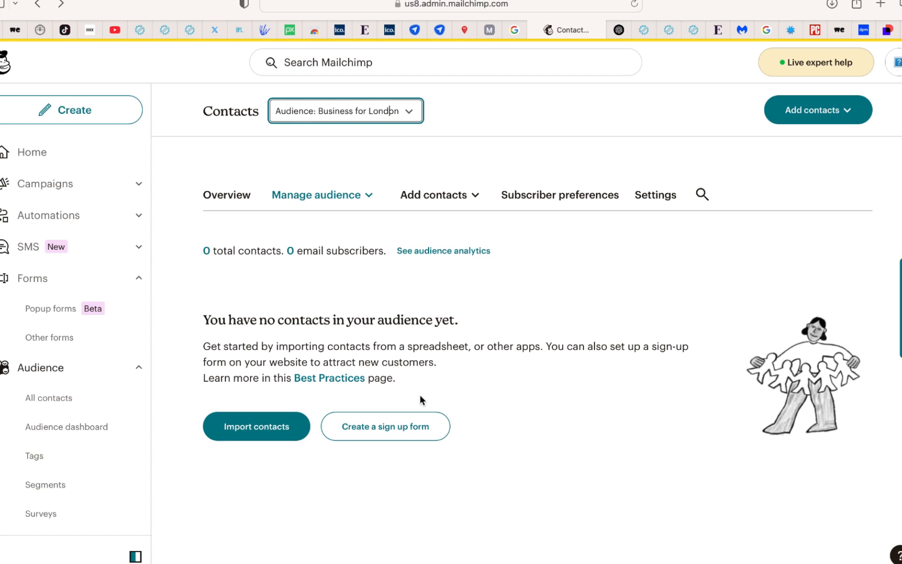
# Start a new sign-up form from the contacts page and choose Signup landing page as the form type
pyautogui.click(396, 438)
pyautogui.scroll(-3, 486, 271)
pyautogui.scroll(3, 487, 271)
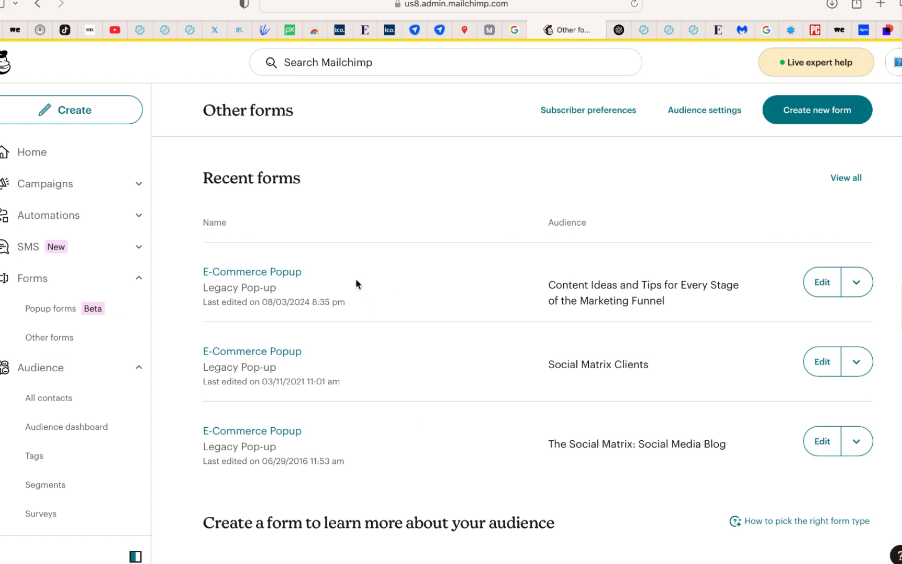
pyautogui.scroll(-7, 376, 377)
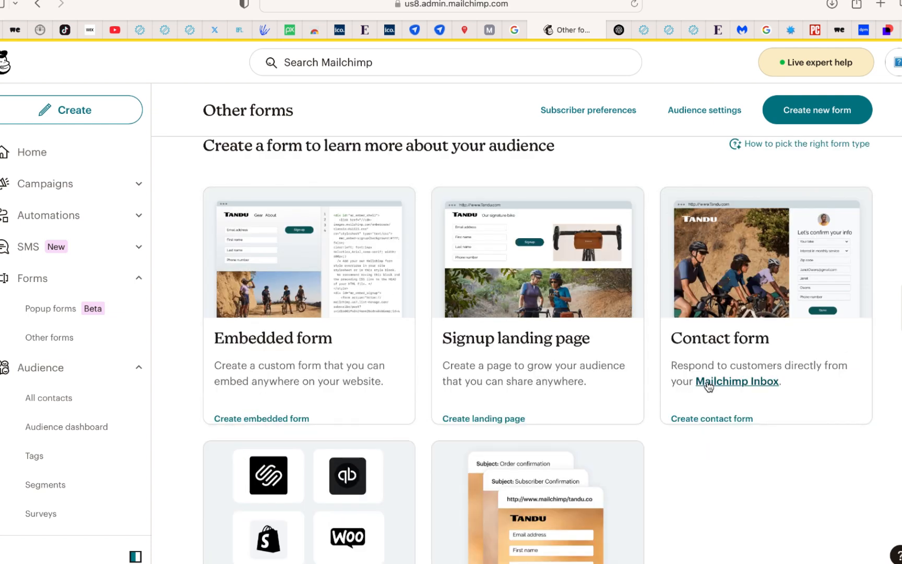
pyautogui.scroll(1, 679, 392)
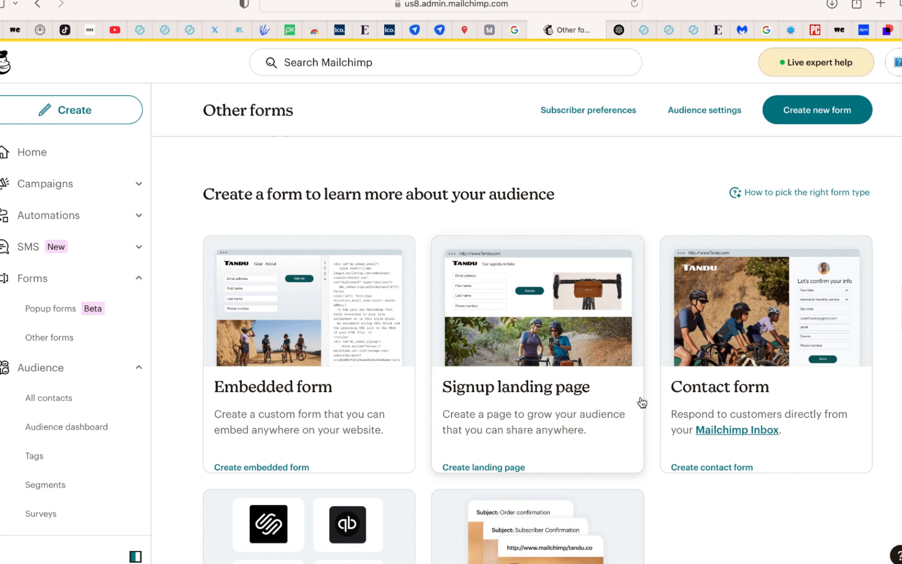
pyautogui.scroll(7, 632, 413)
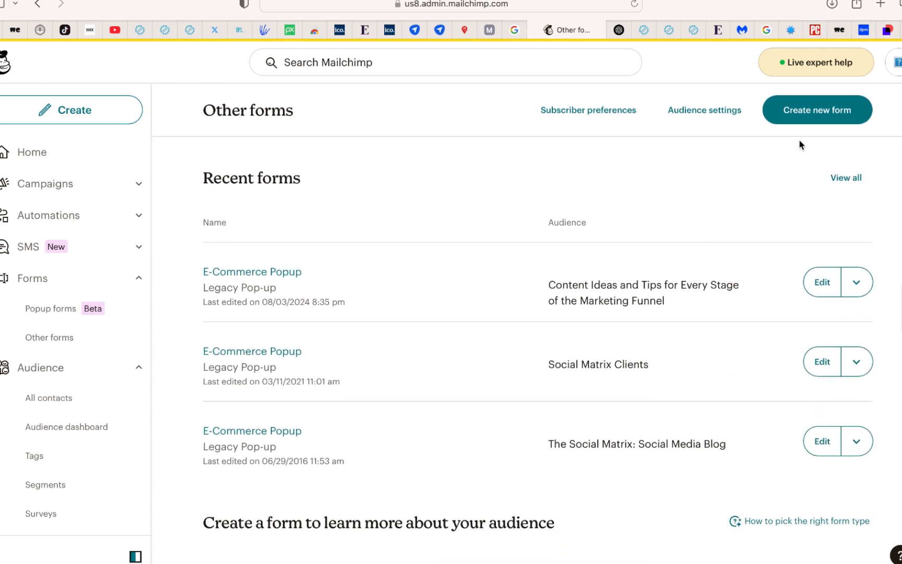
pyautogui.click(810, 116)
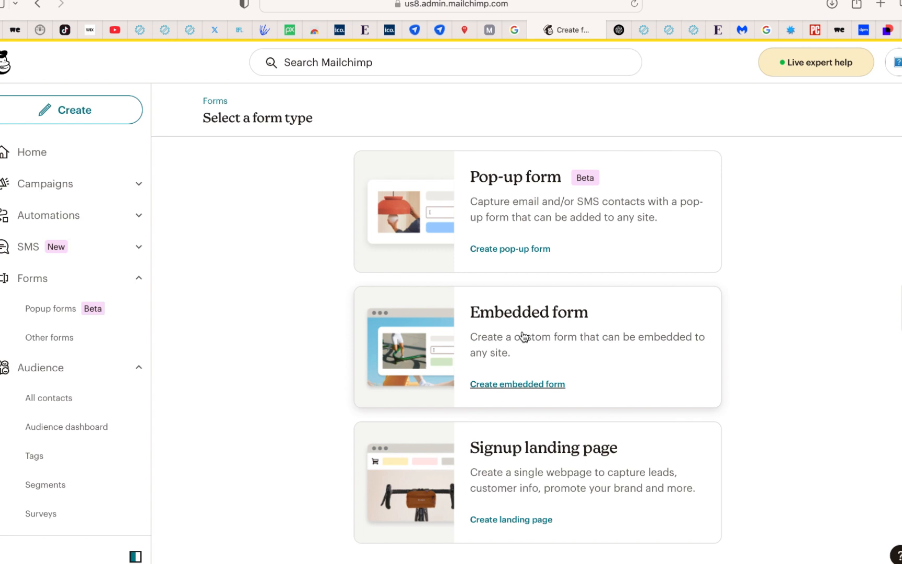
pyautogui.scroll(-1, 525, 336)
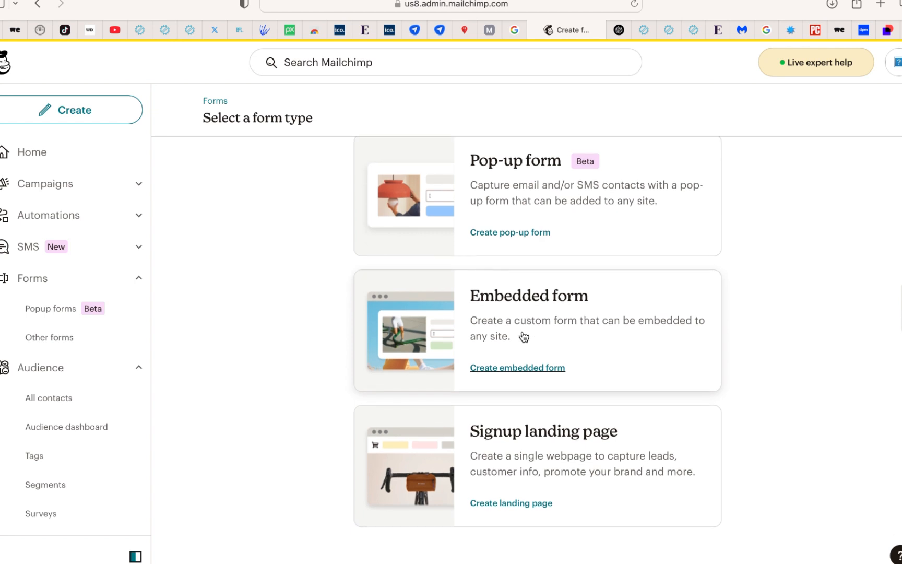
pyautogui.click(526, 436)
# Name the landing page "Business for London", keep the Business for London audience, and continue to the builder
pyautogui.click(507, 239)
pyautogui.write('Busin')
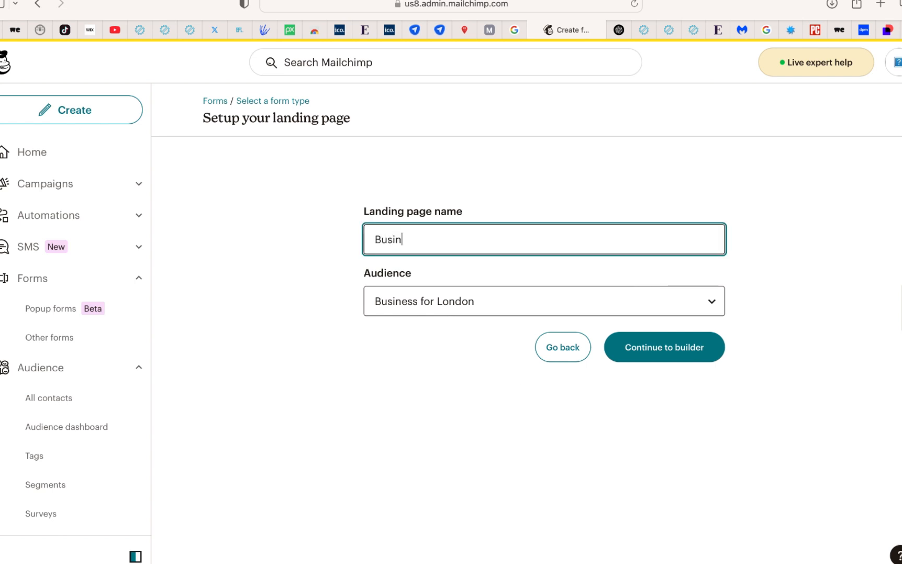
pyautogui.write('ess for London')
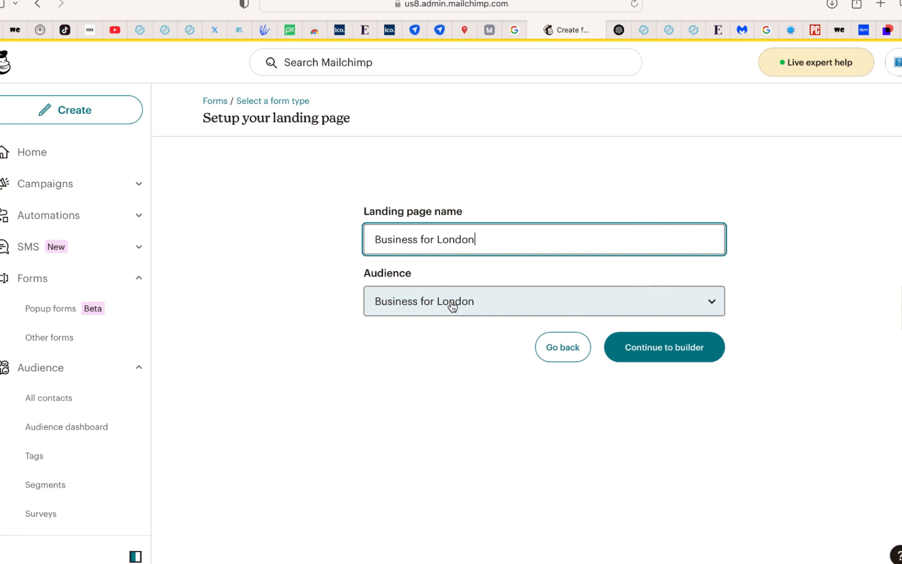
pyautogui.click(654, 351)
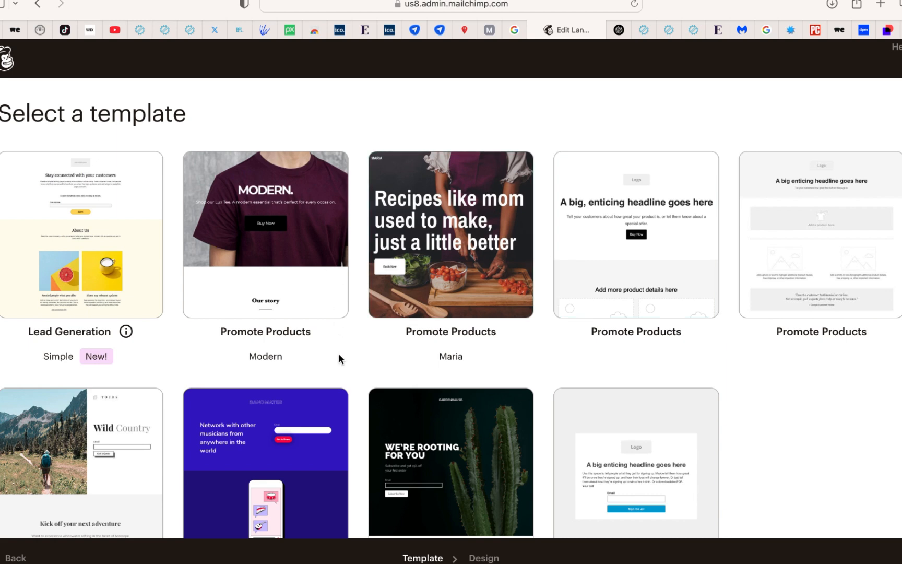
# Choose the plain grey sign-up template with a logo placeholder, an enticing headline and an email field
pyautogui.scroll(-1, 340, 359)
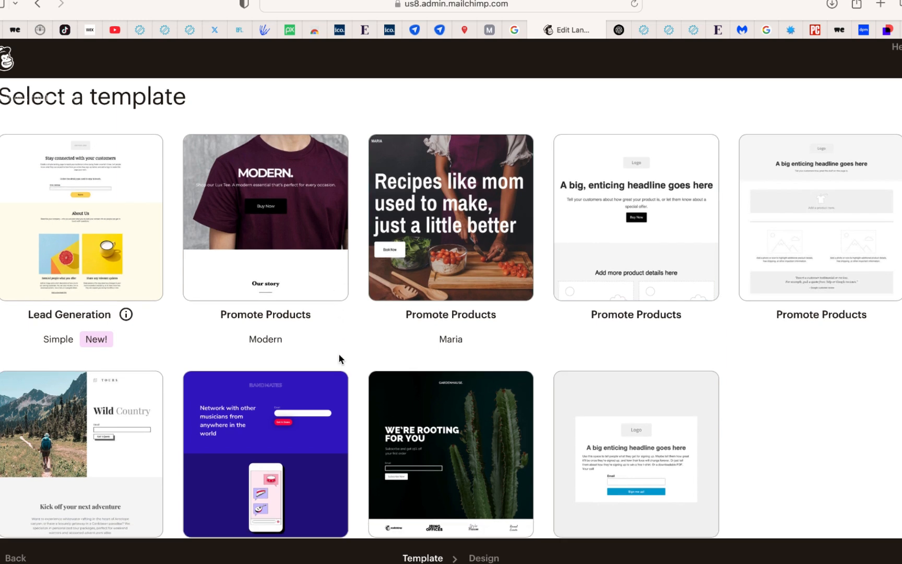
pyautogui.scroll(-5, 339, 359)
pyautogui.click(649, 321)
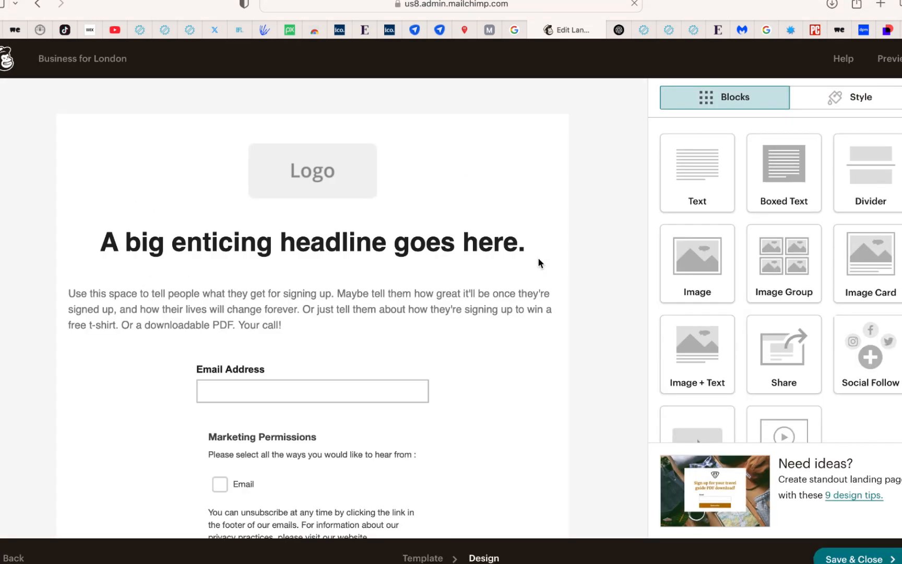
# Replace the landing page headline with "Download your Business For London e-Book" and save the text block
pyautogui.moveTo(323, 189)
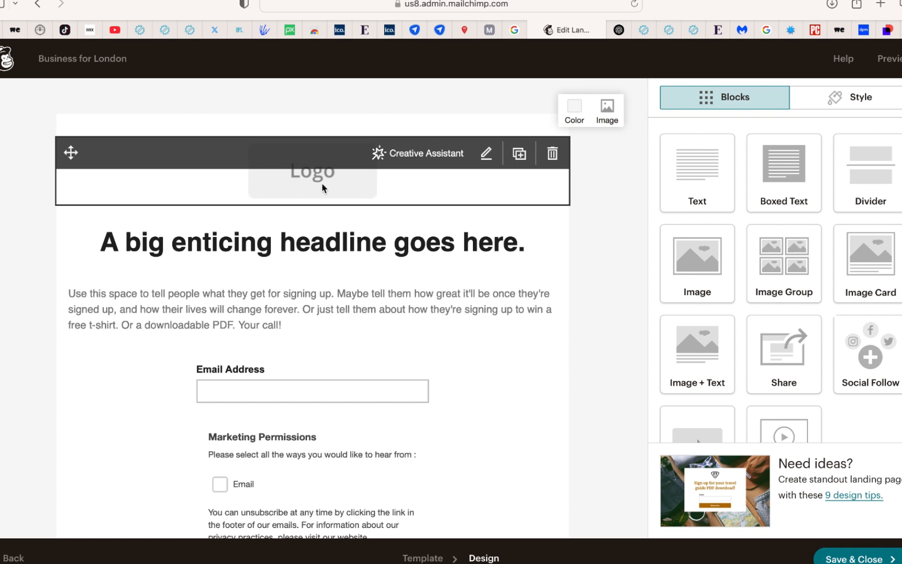
pyautogui.scroll(-3, 321, 228)
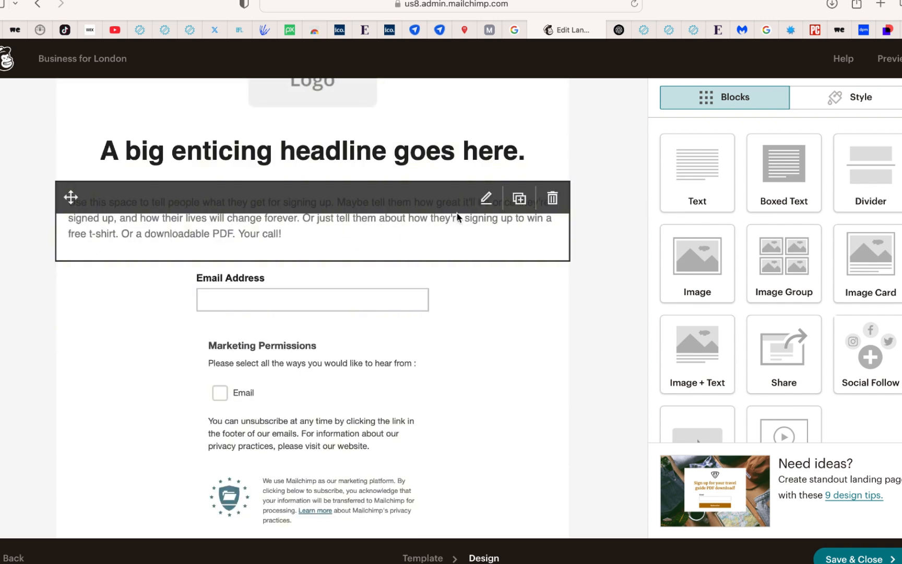
pyautogui.click(486, 199)
pyautogui.hotkey('ctrl', 'a')
pyautogui.write('Down')
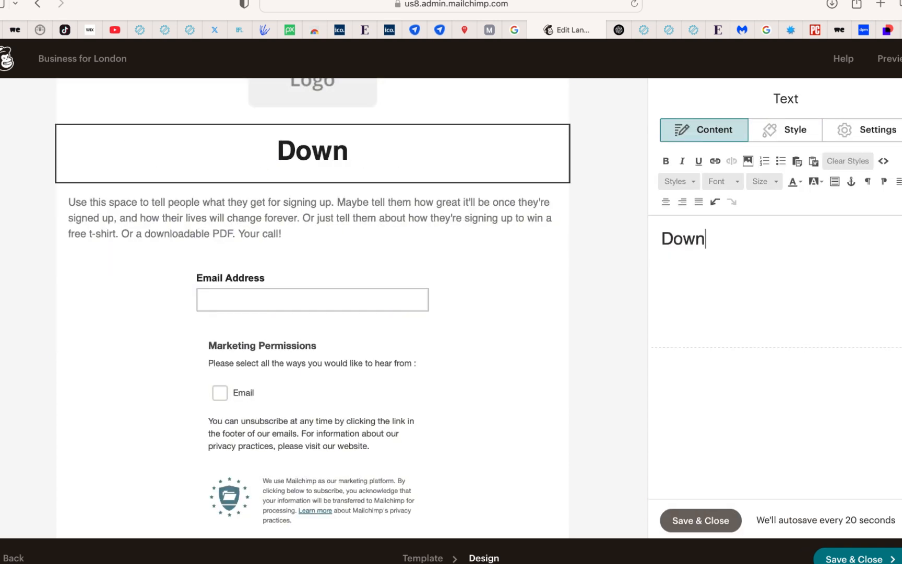
pyautogui.write('load your Business For London e-Book')
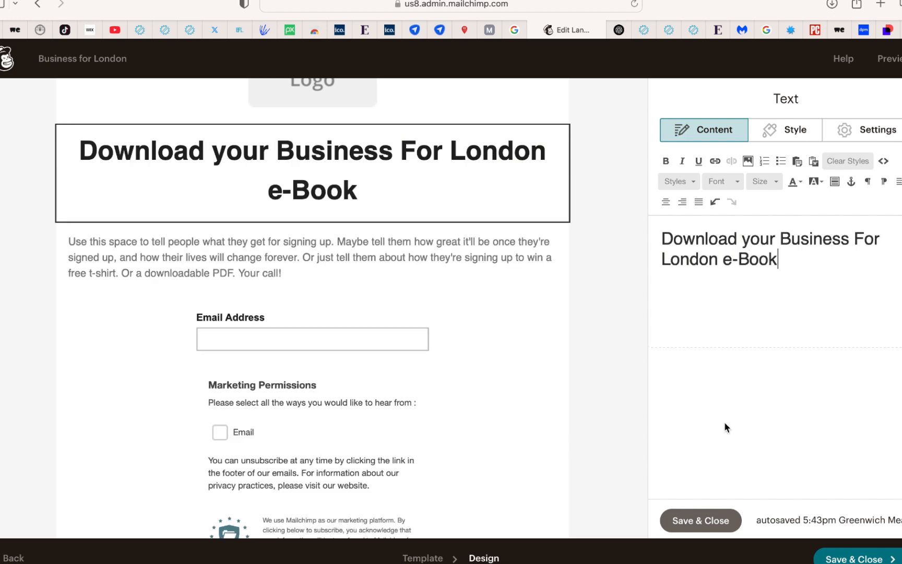
pyautogui.click(702, 527)
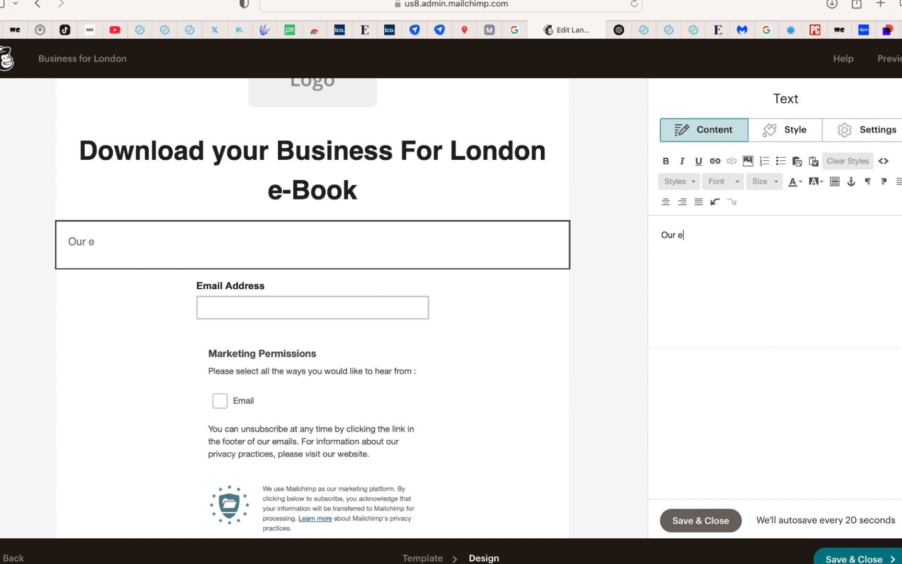
# Replace the description below the headline with "Our e-book will give you invaluable insights Digital marketing." and save the text block
pyautogui.write('book')
pyautogui.click(683, 236)
pyautogui.write('-')
pyautogui.click(726, 236)
pyautogui.write('will give uou')
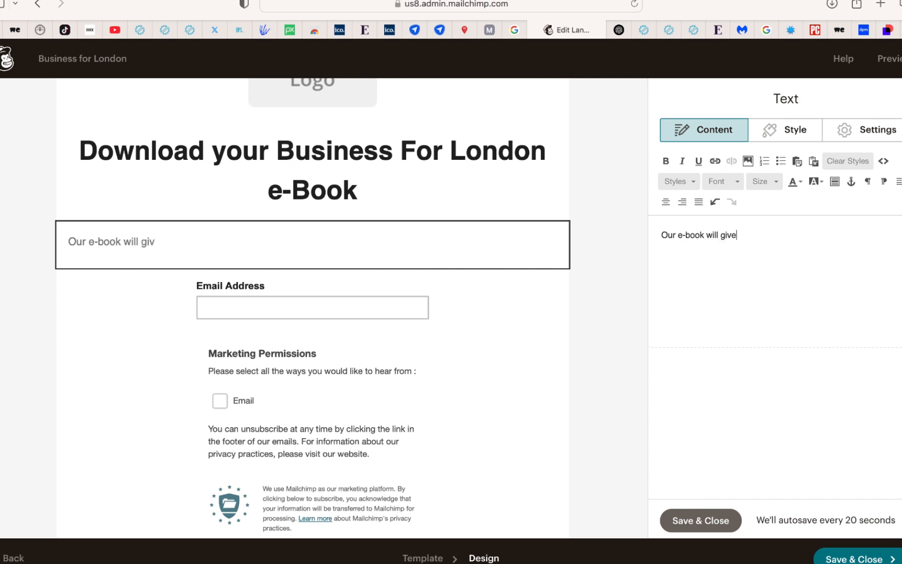
pyautogui.press('BackSpace')
pyautogui.press('BackSpace')
pyautogui.press('BackSpace')
pyautogui.write('you')
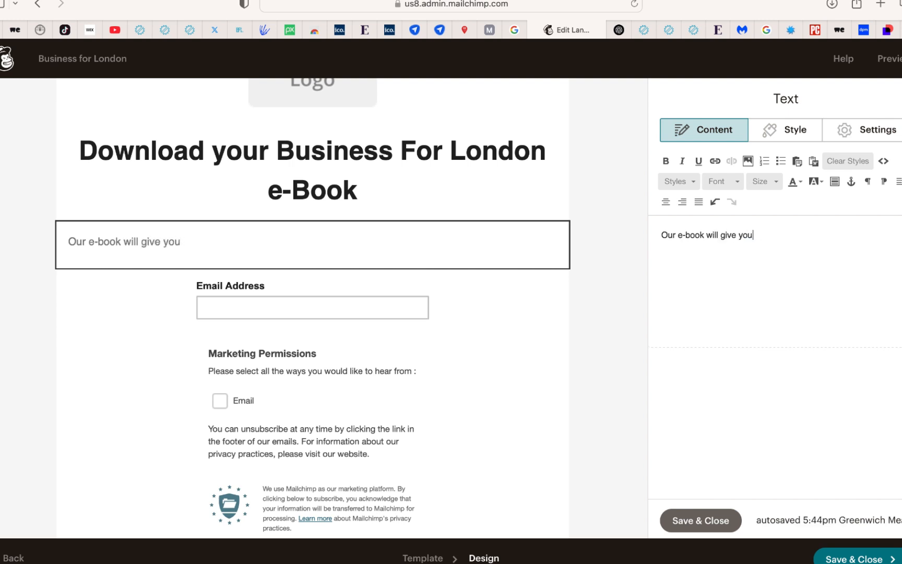
pyautogui.write('invaluable insights Digital marketing')
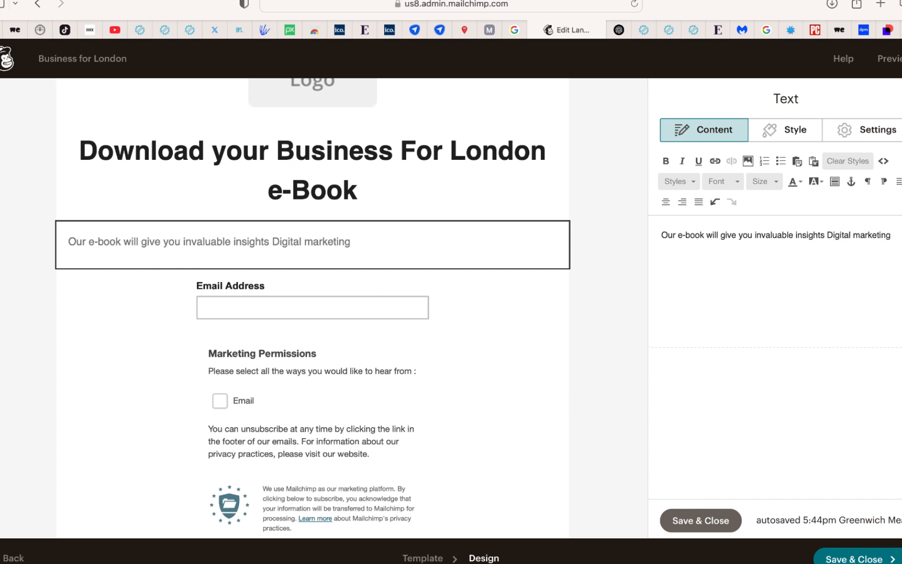
pyautogui.write('.')
pyautogui.click(673, 521)
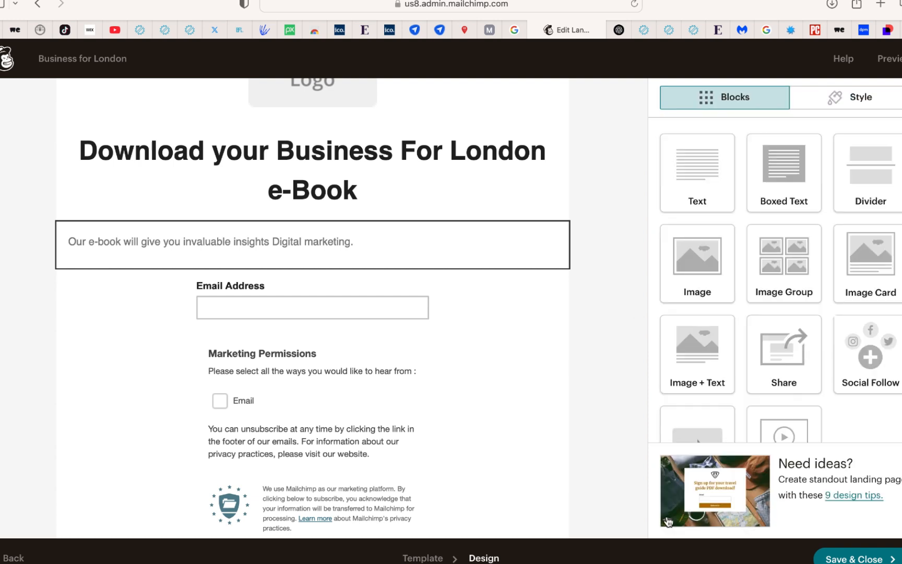
# Add the First Name and Last Name fields to the landing page's signup form
pyautogui.click(406, 307)
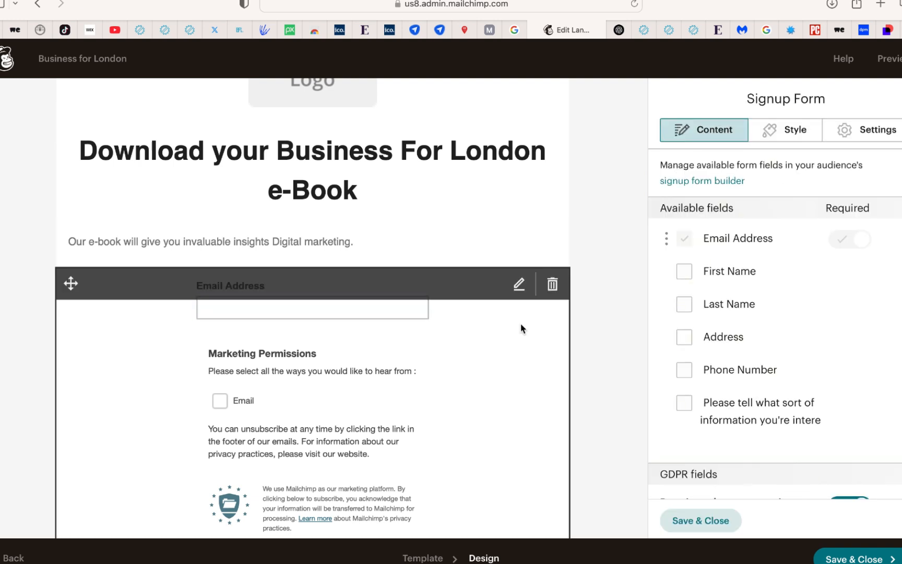
pyautogui.click(685, 272)
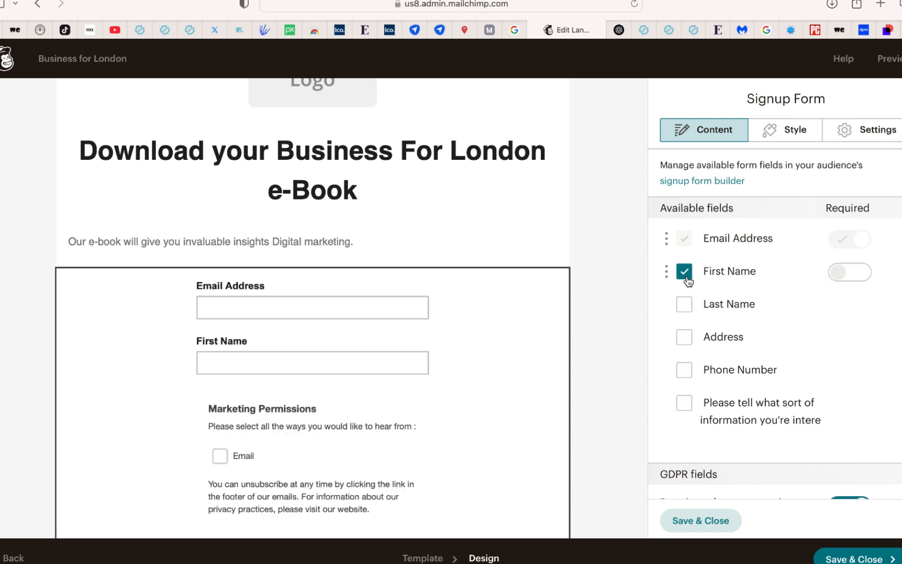
pyautogui.click(685, 307)
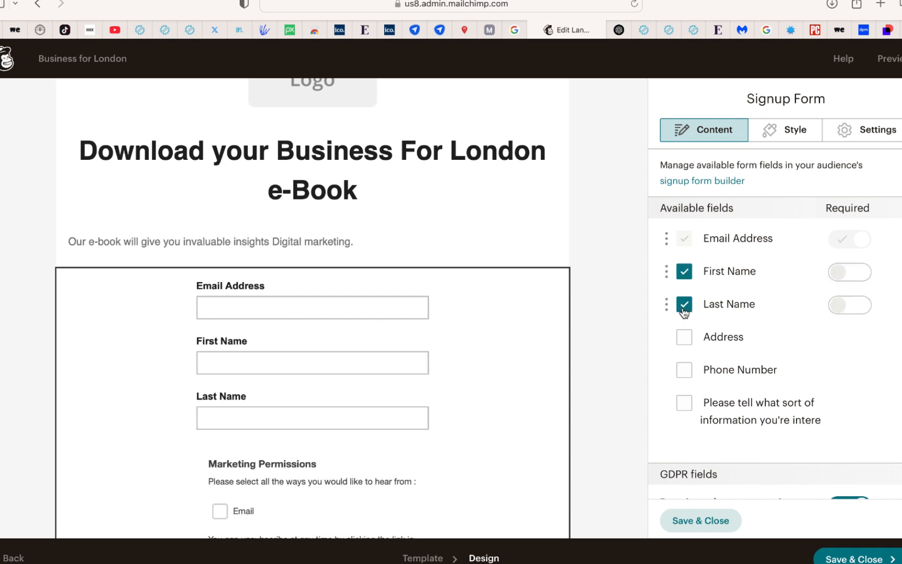
# Reorder the signup form fields to First Name, Last Name, Email Address
pyautogui.moveTo(670, 238); pyautogui.dragTo(664, 305)
pyautogui.moveTo(467, 355)
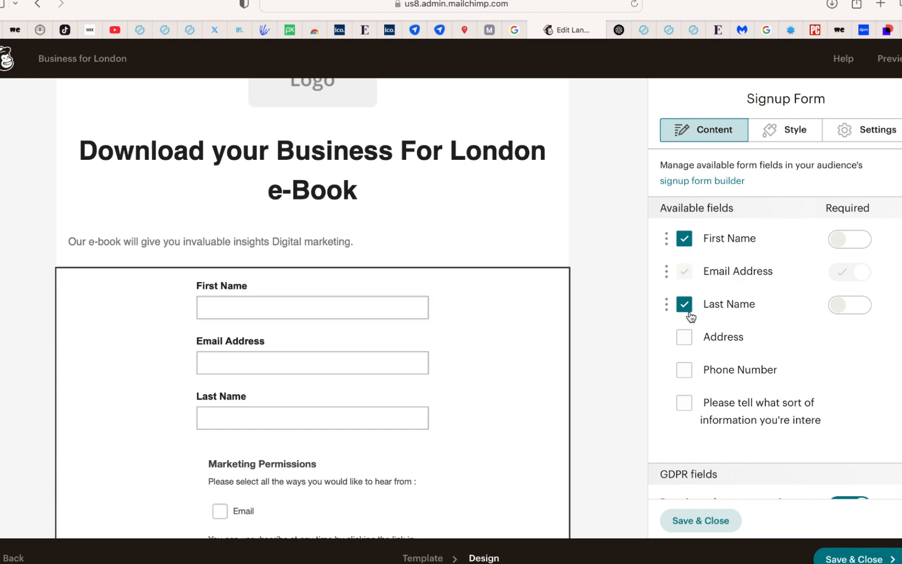
pyautogui.moveTo(667, 306); pyautogui.dragTo(668, 267)
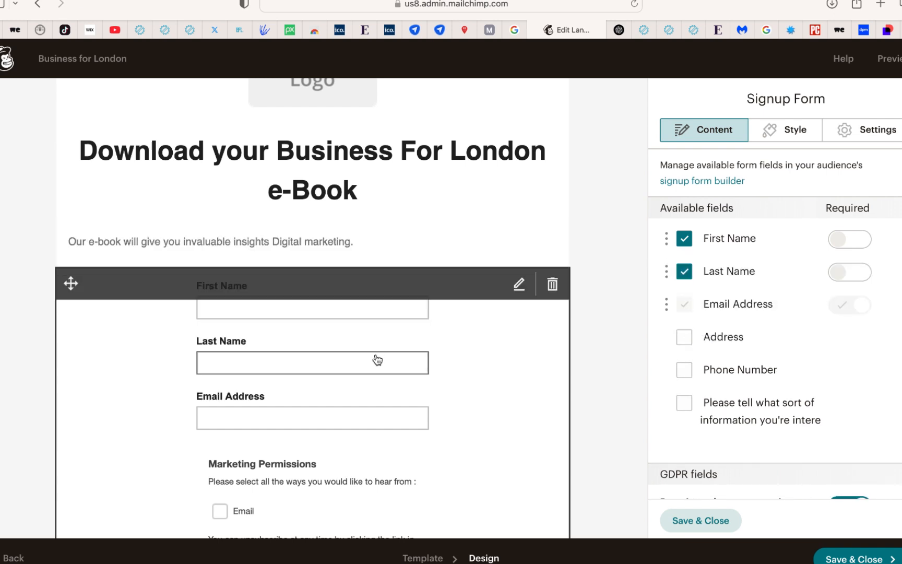
# Change the signup form's confirmation message to "Success! Please check your email for you e-book" and save the form block
pyautogui.scroll(-5, 433, 415)
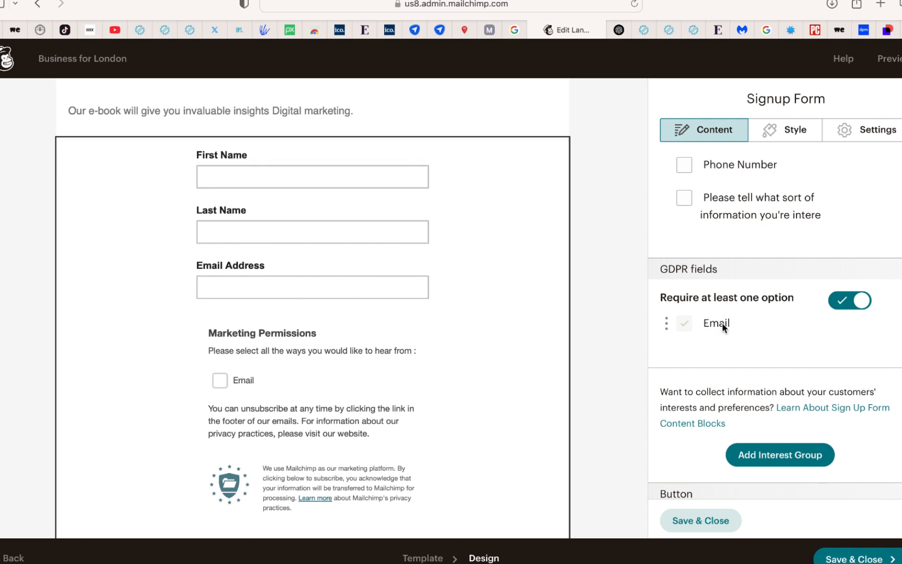
pyautogui.scroll(-5, 725, 325)
pyautogui.scroll(-6, 491, 401)
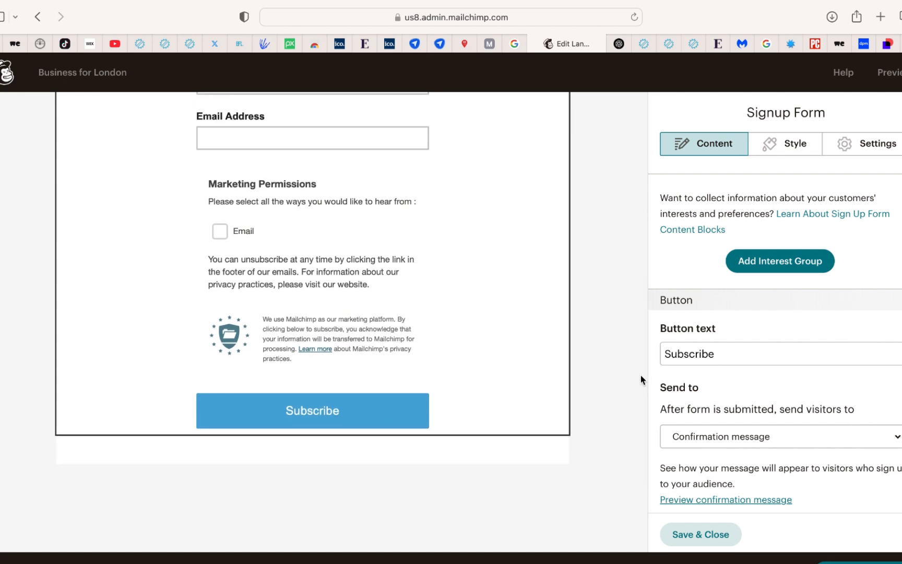
pyautogui.scroll(-4, 767, 324)
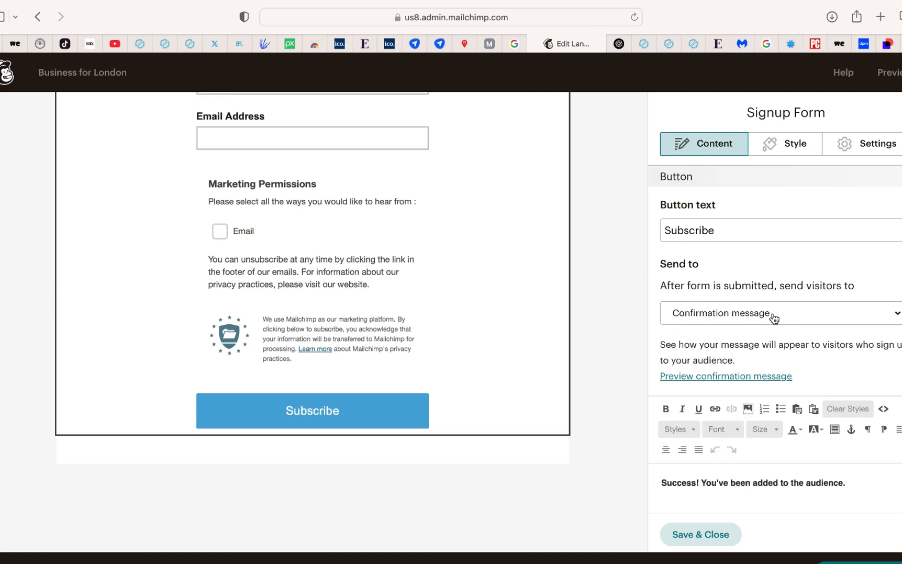
pyautogui.scroll(-2, 774, 318)
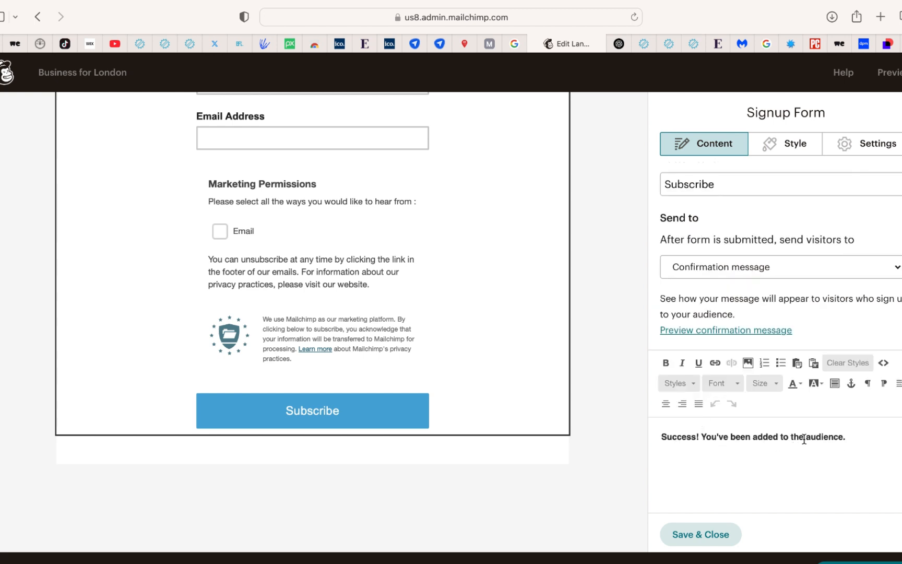
pyautogui.click(701, 436)
pyautogui.press('super+shift+Right')
pyautogui.write('Please')
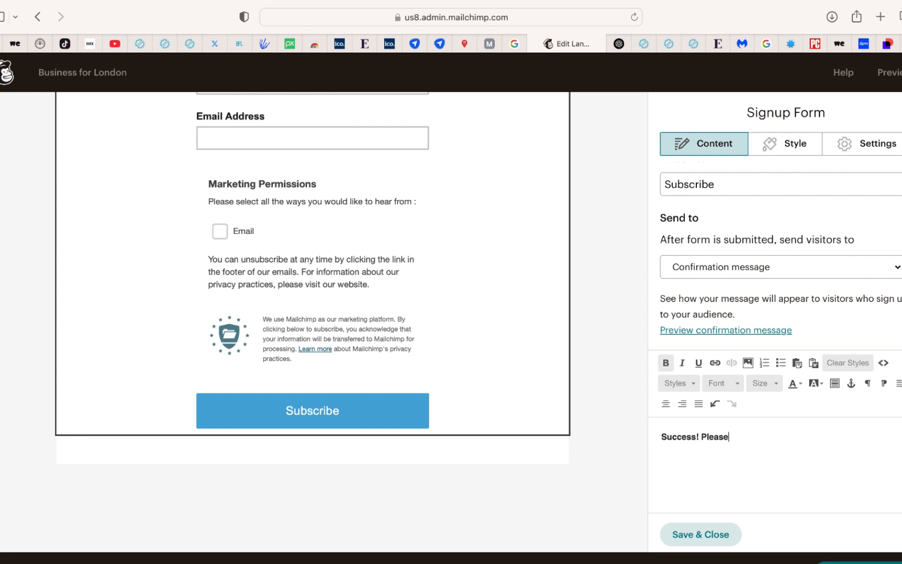
pyautogui.write(' check your email for')
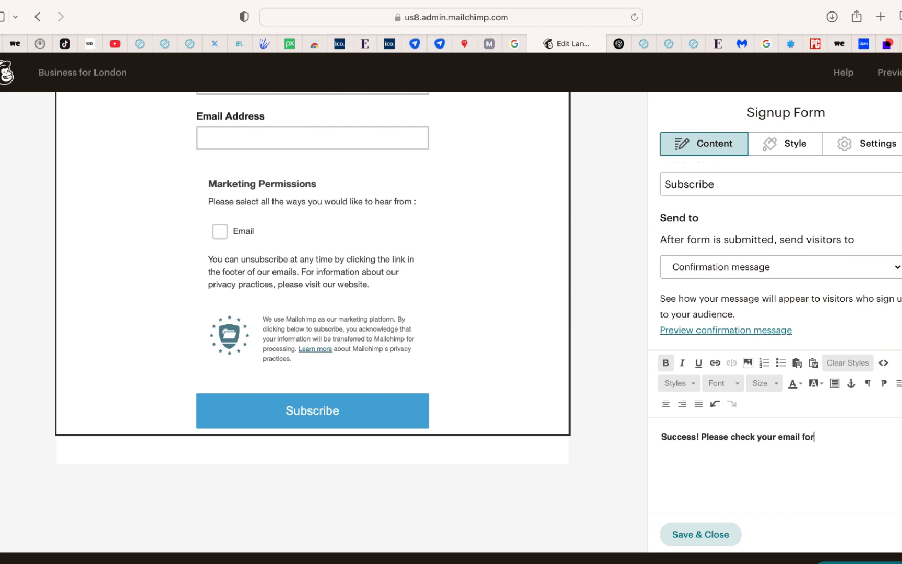
pyautogui.write(' you e-book')
pyautogui.click(725, 536)
# Center the e-book description below the headline and save the text block
pyautogui.scroll(5, 538, 424)
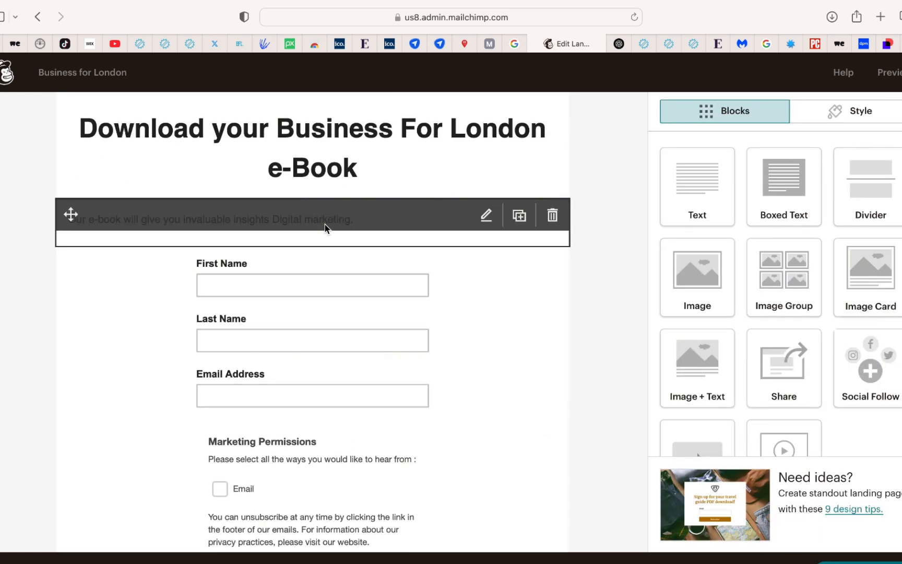
pyautogui.click(486, 215)
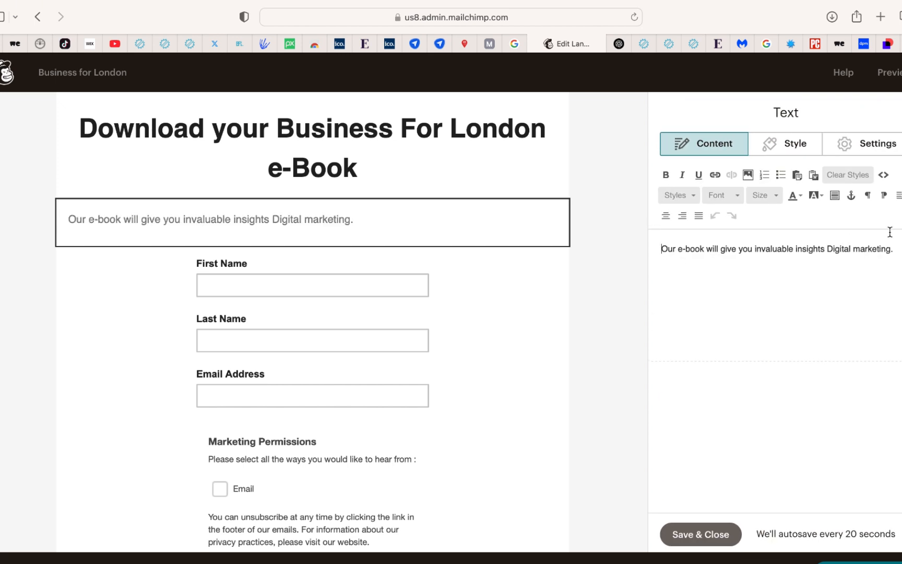
pyautogui.click(898, 197)
pyautogui.click(666, 217)
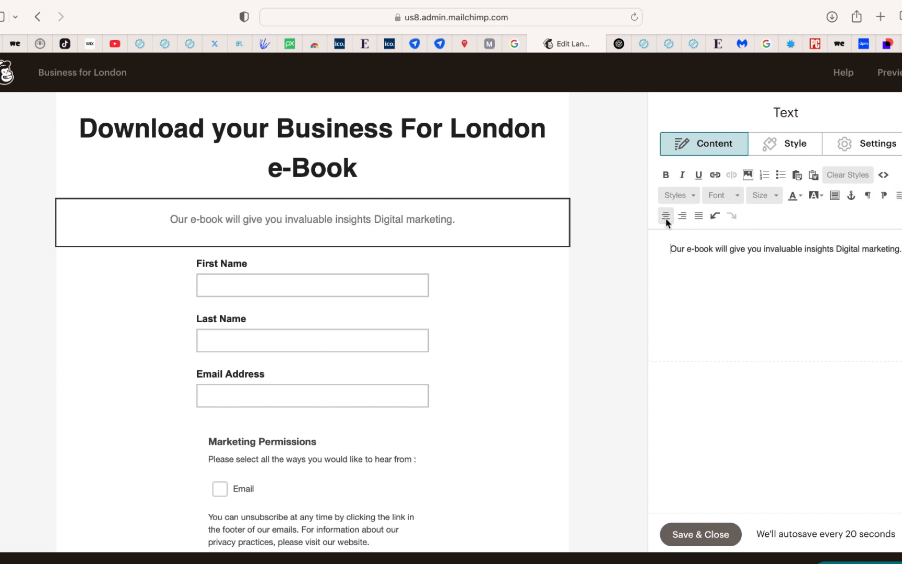
pyautogui.click(699, 533)
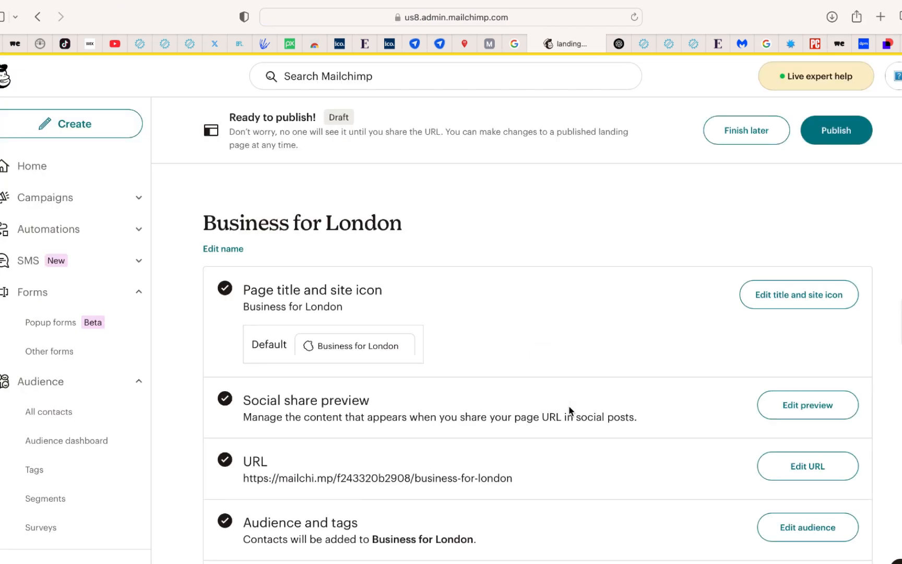
# Publish the Business for London landing page and open its live URL to check the page
pyautogui.click(839, 139)
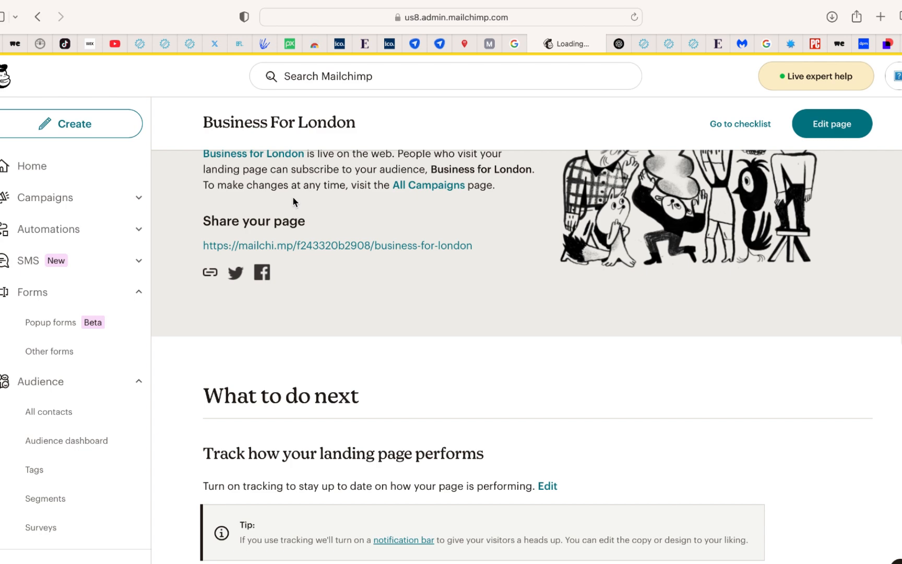
pyautogui.click(385, 246)
pyautogui.click(502, 17)
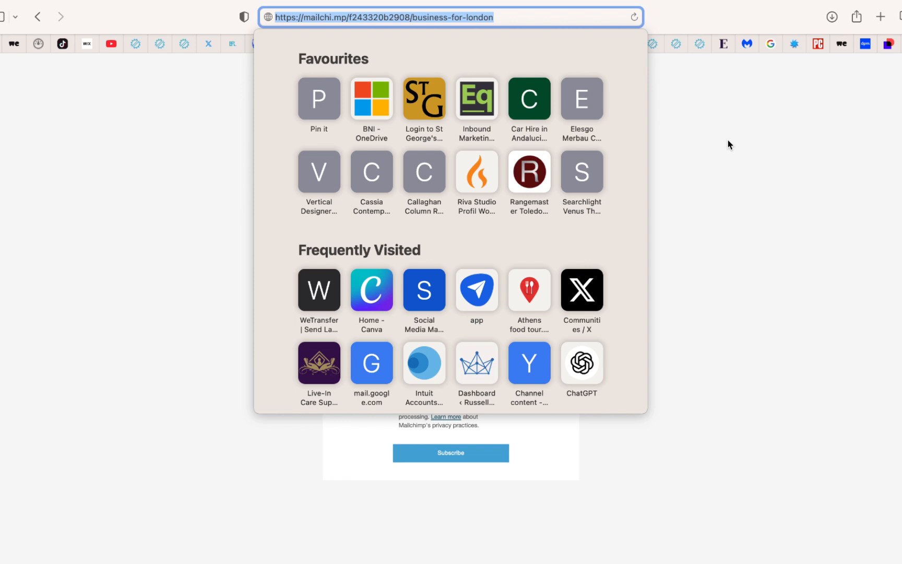
pyautogui.click(728, 144)
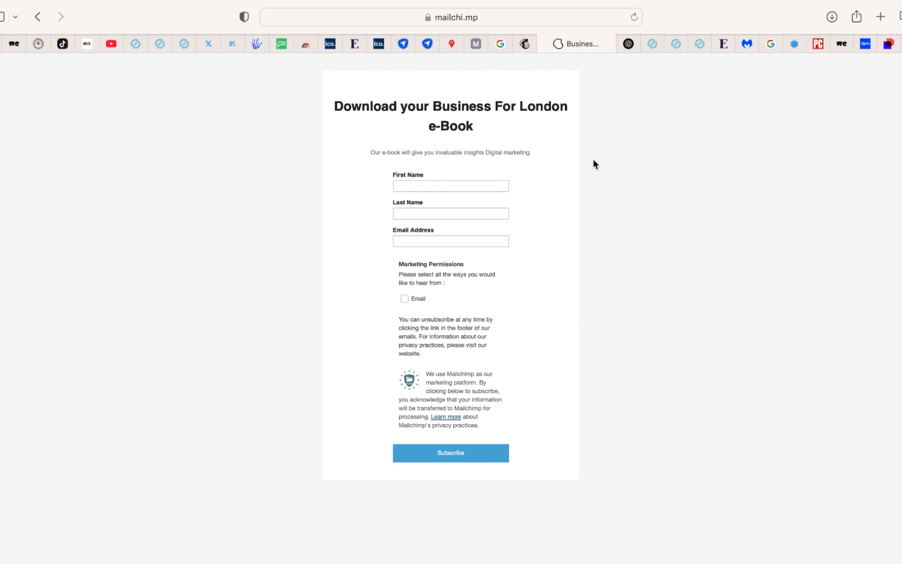
pyautogui.click(541, 19)
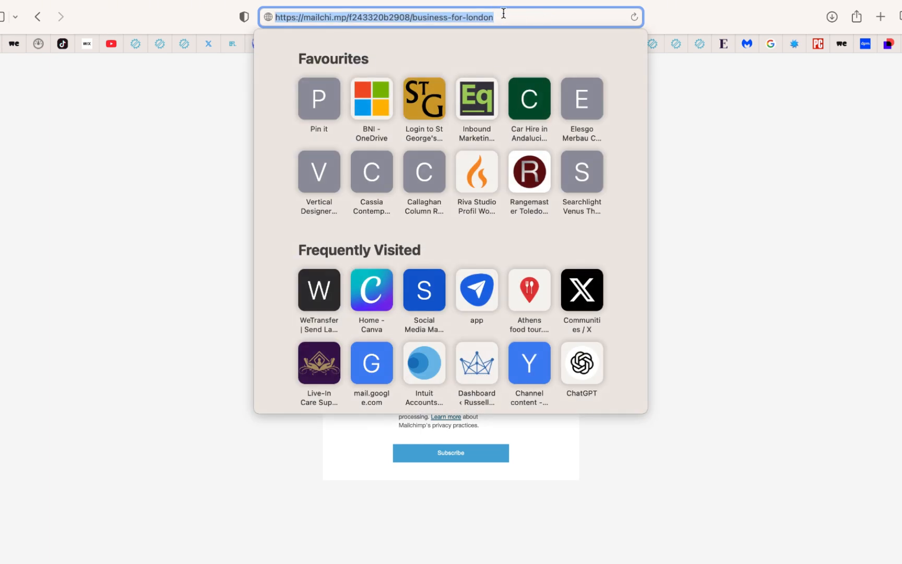
pyautogui.press('Escape')
# Submit the live signup form with a test contact's first name, last name and email address, opting in to Email marketing
pyautogui.click(448, 186)
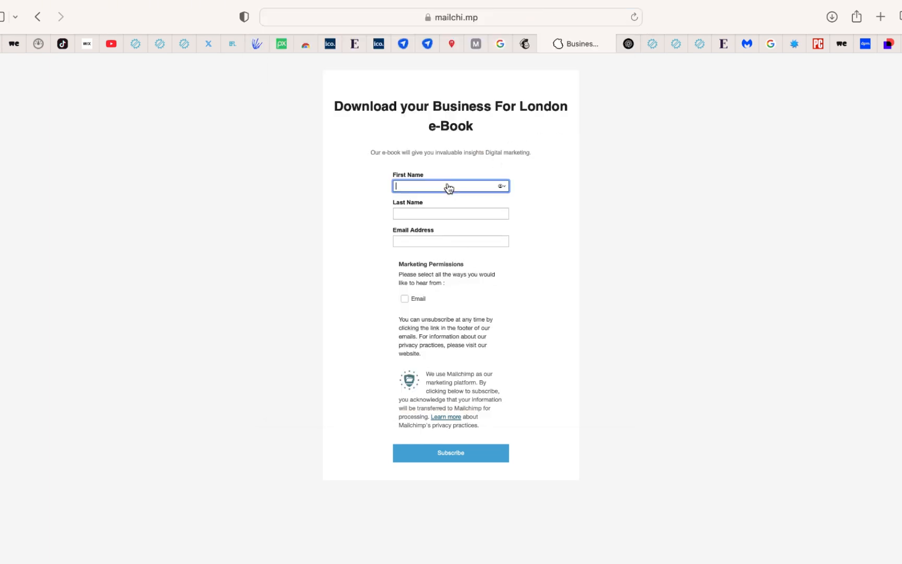
pyautogui.click(427, 214)
pyautogui.click(422, 245)
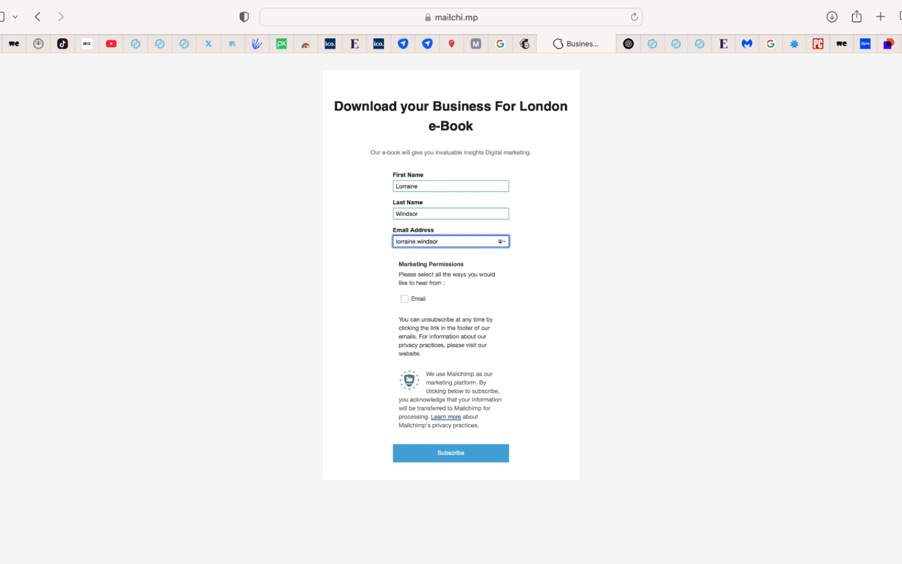
pyautogui.click(406, 300)
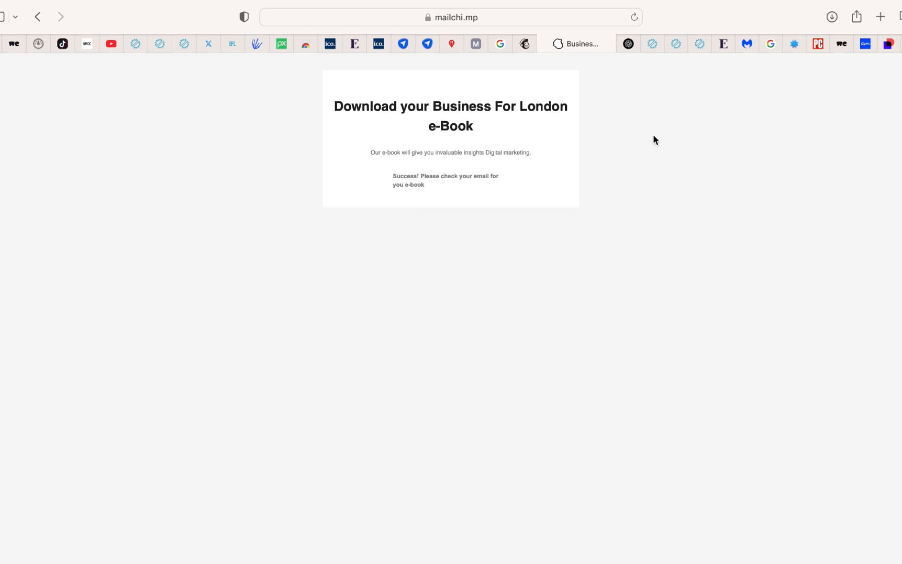
# Switch back to the Mailchimp account and go to the Audience section
pyautogui.click(525, 45)
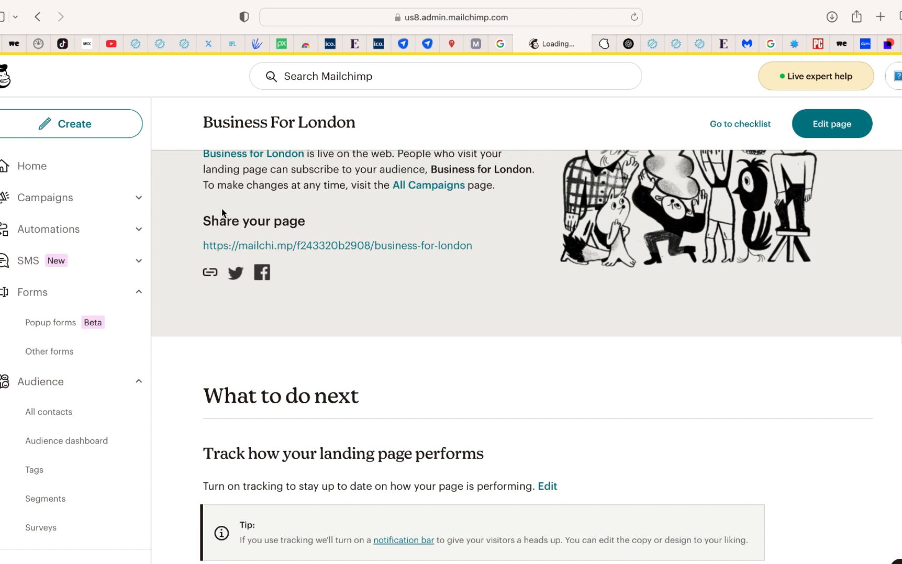
pyautogui.click(59, 388)
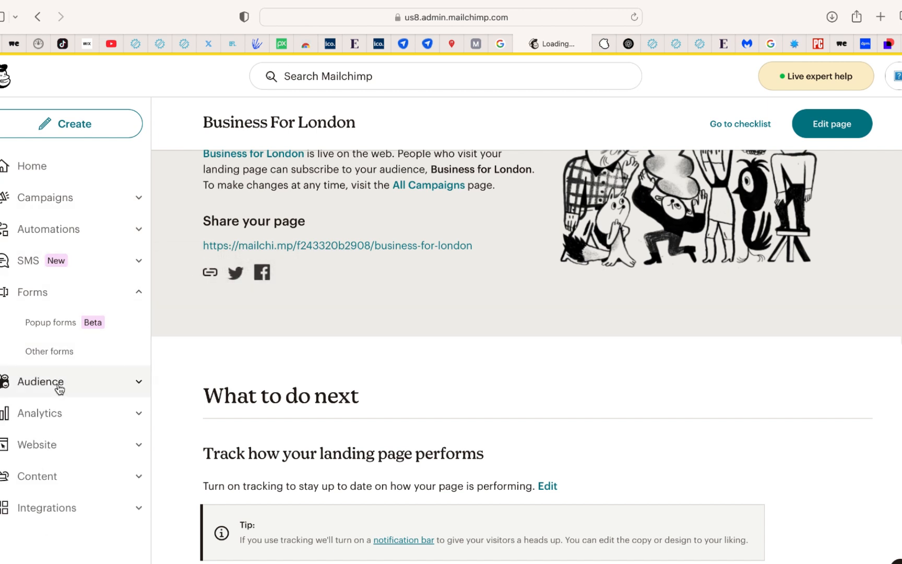
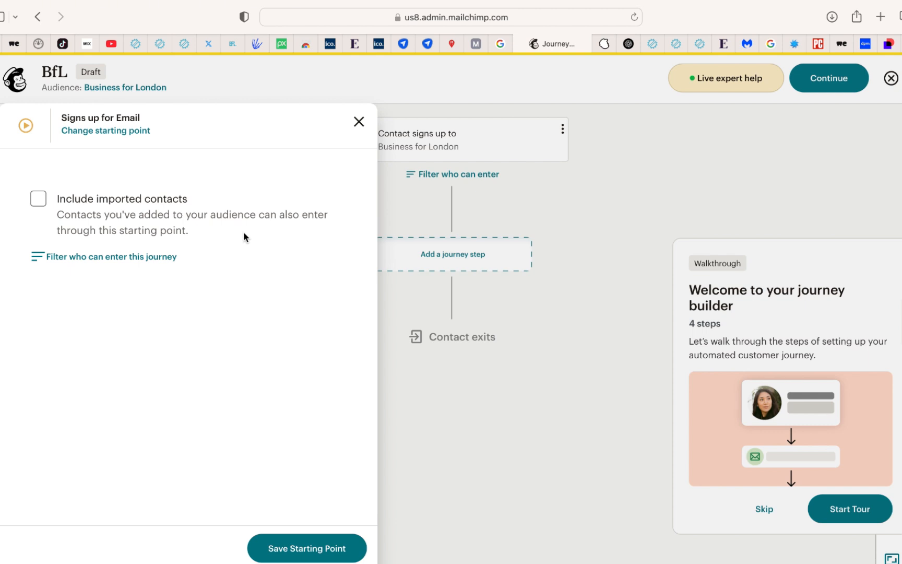
# Include imported contacts in the email signup starting point, save it and add a Send email step to the journey
pyautogui.click(39, 200)
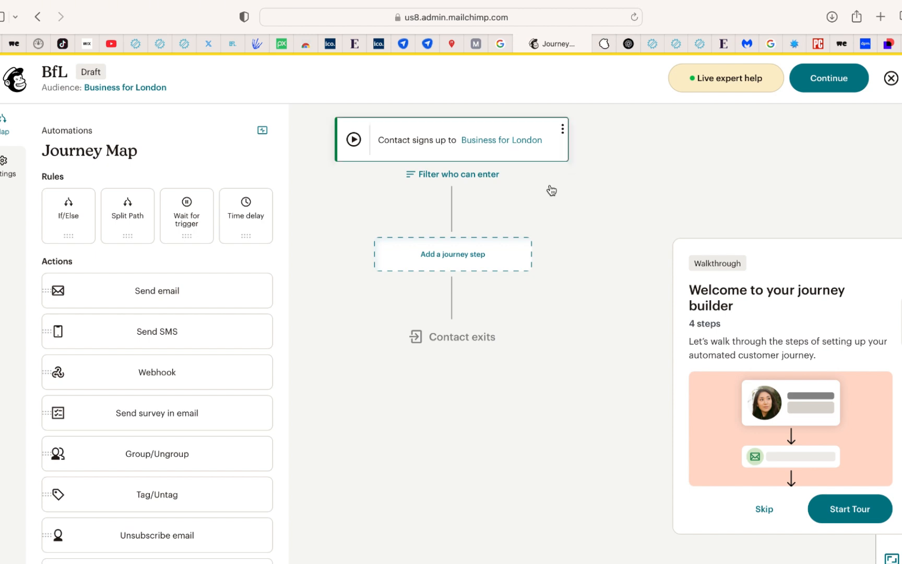
pyautogui.click(462, 262)
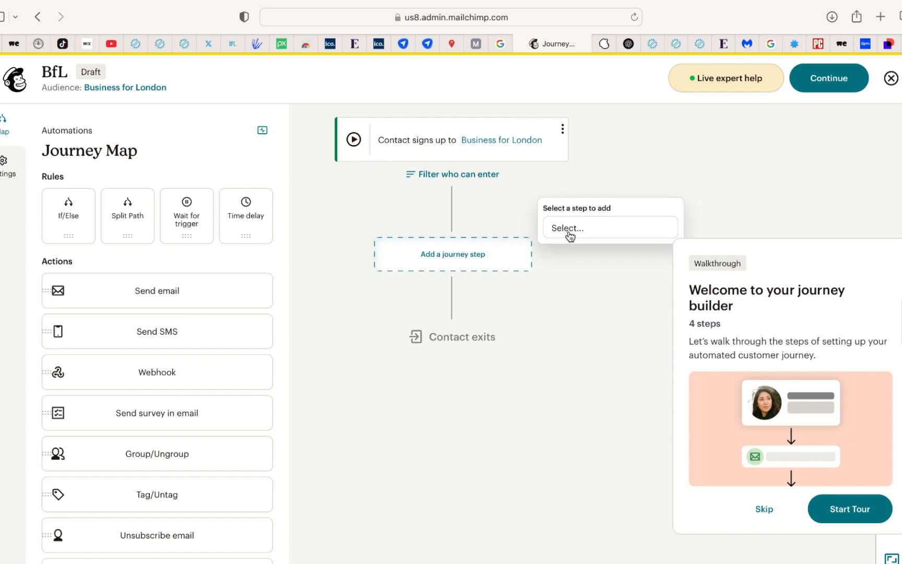
pyautogui.click(570, 230)
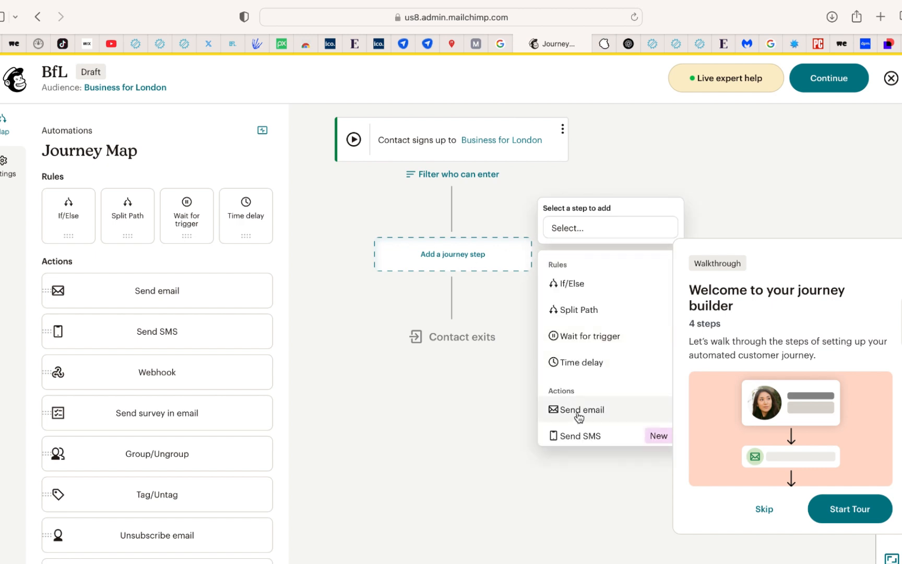
pyautogui.click(579, 415)
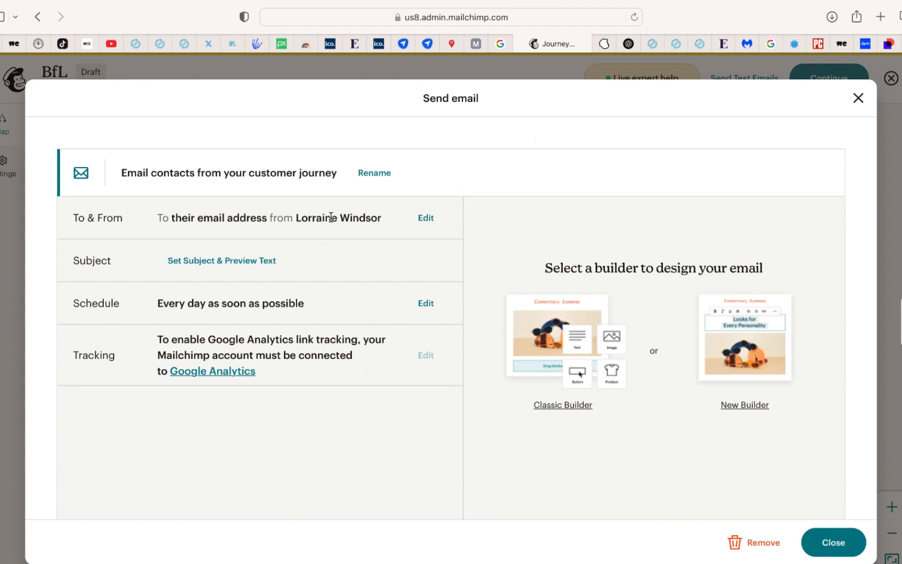
# Enter "Please find your e-book inside" as the journey email's subject
pyautogui.click(211, 271)
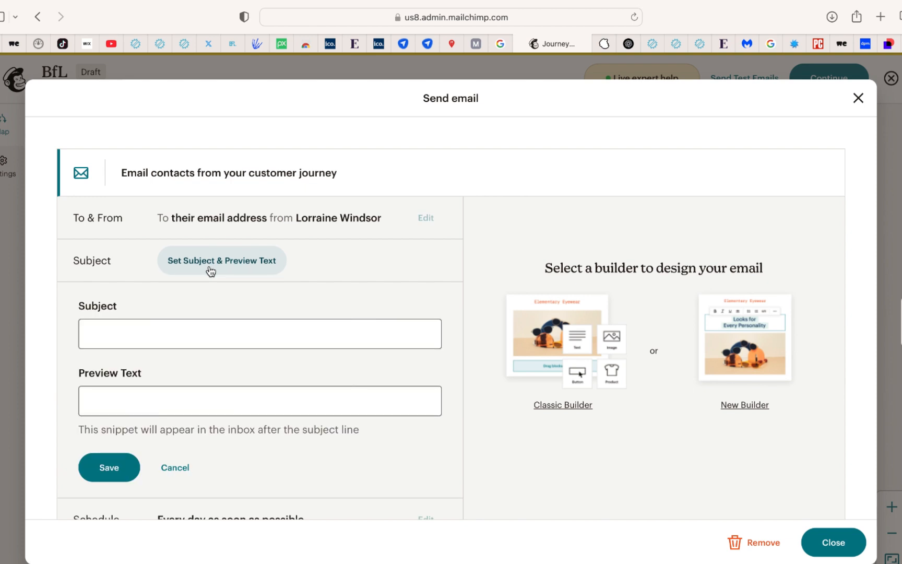
pyautogui.write('Pleas')
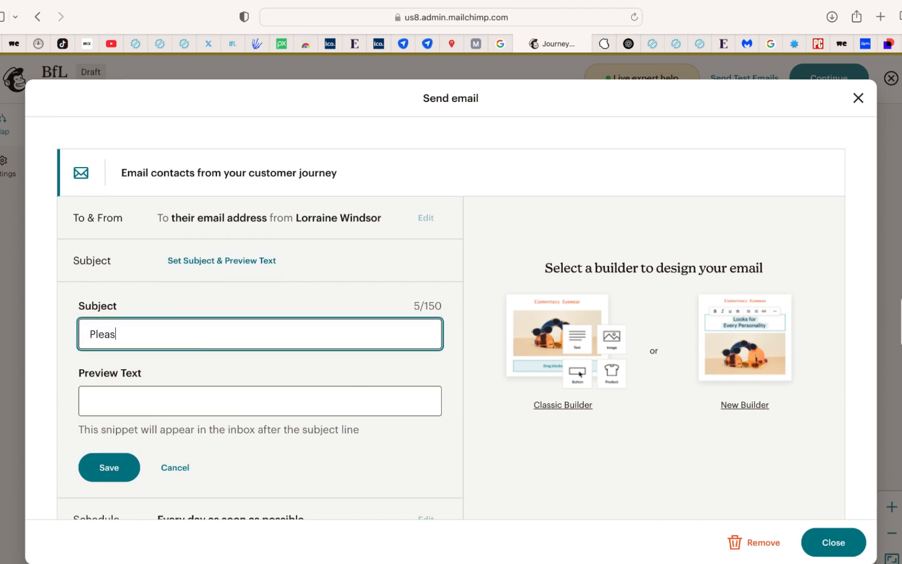
pyautogui.write('e find your e-boo')
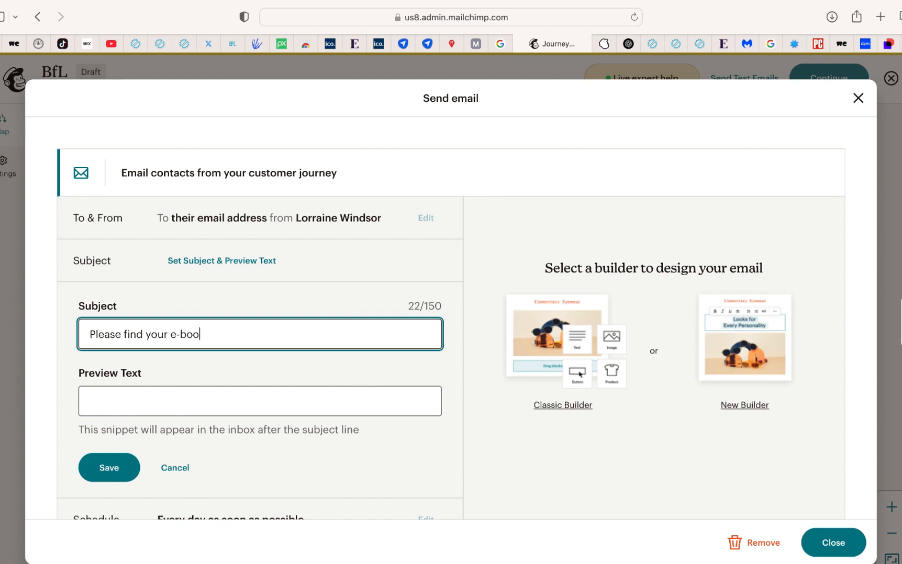
pyautogui.write('k inside')
# Set the email's preview text to "Your Business for London Digital Marketing e-Book" and save the subject settings
pyautogui.click(173, 402)
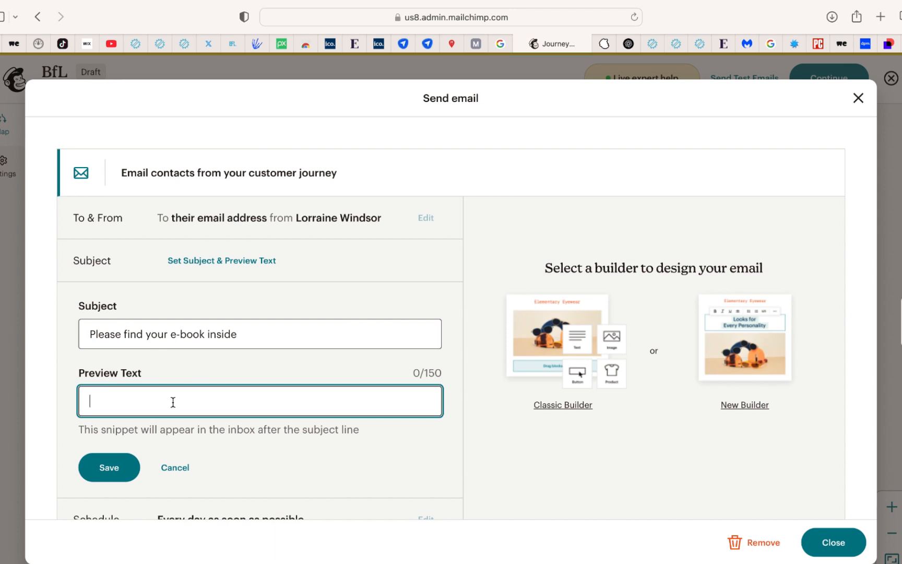
pyautogui.write('Your Buso')
pyautogui.press('BackSpace')
pyautogui.write('iness ')
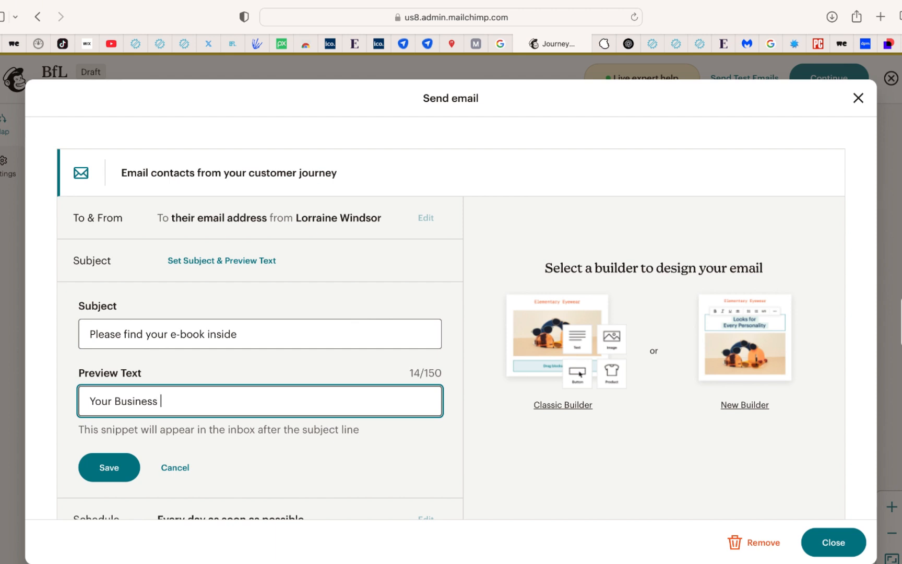
pyautogui.write('for London Di')
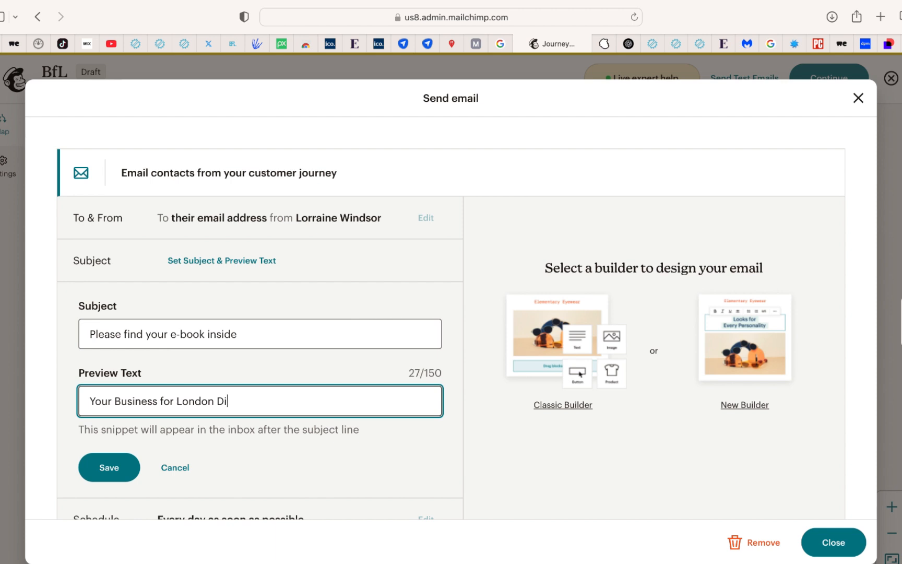
pyautogui.write('gital Marketing ')
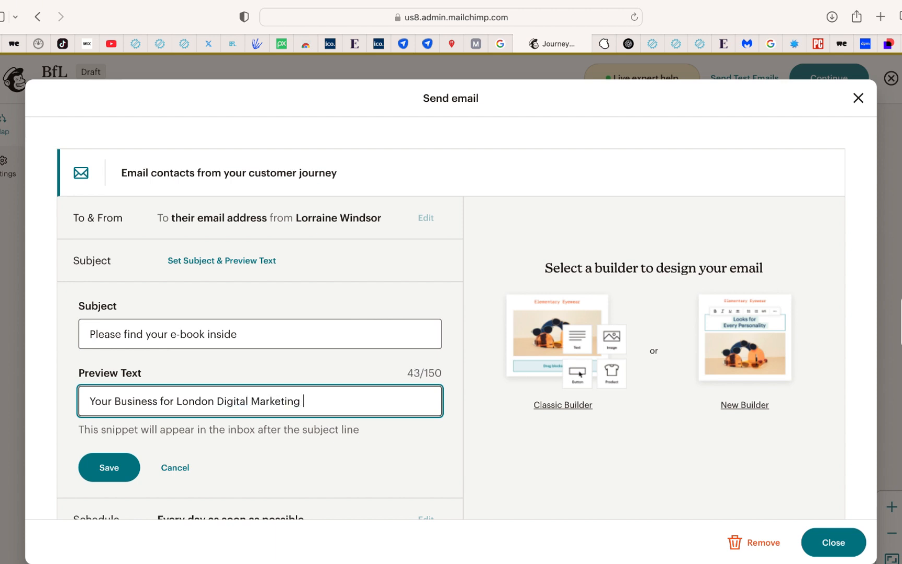
pyautogui.write('-Book')
pyautogui.click(303, 401)
pyautogui.write('e')
pyautogui.click(127, 467)
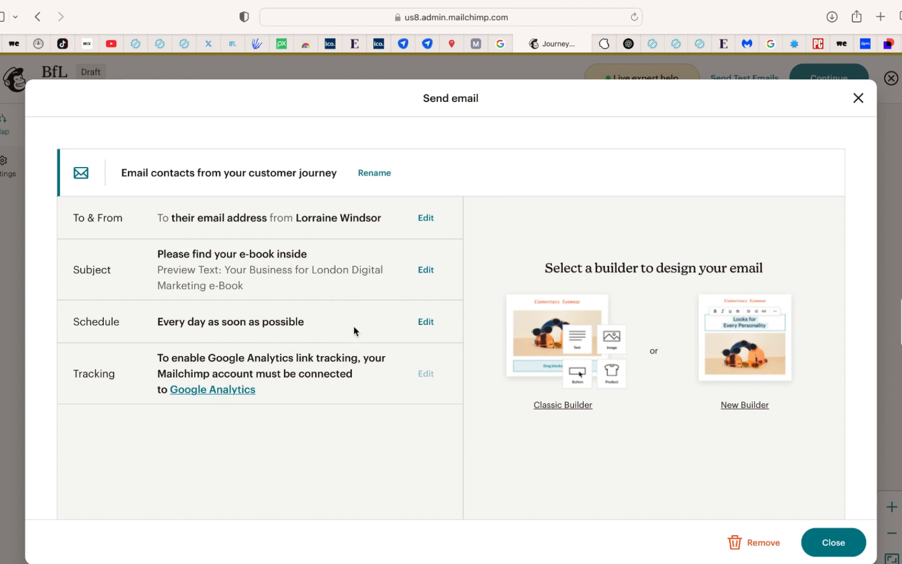
# Design the email in the Classic Builder using the basic 1 Column template
pyautogui.click(566, 407)
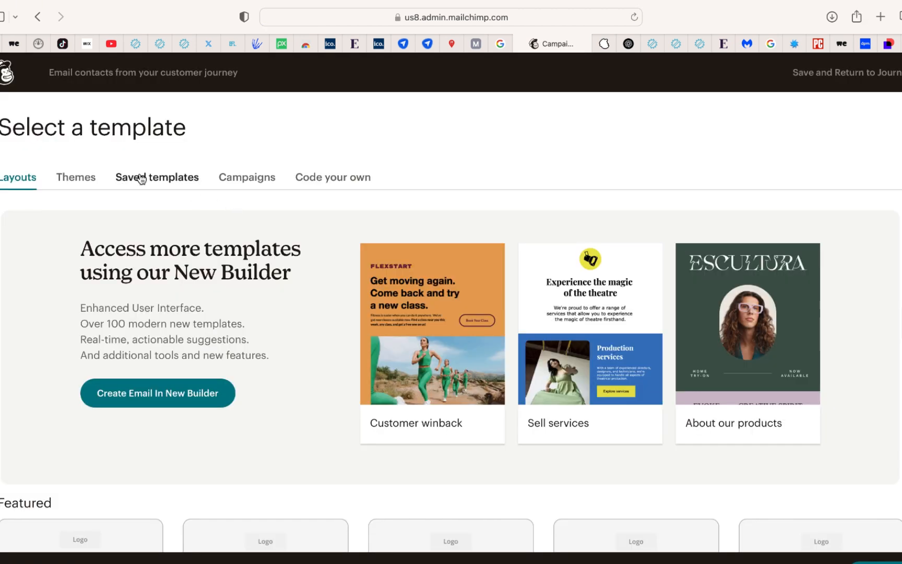
pyautogui.scroll(-1, 331, 200)
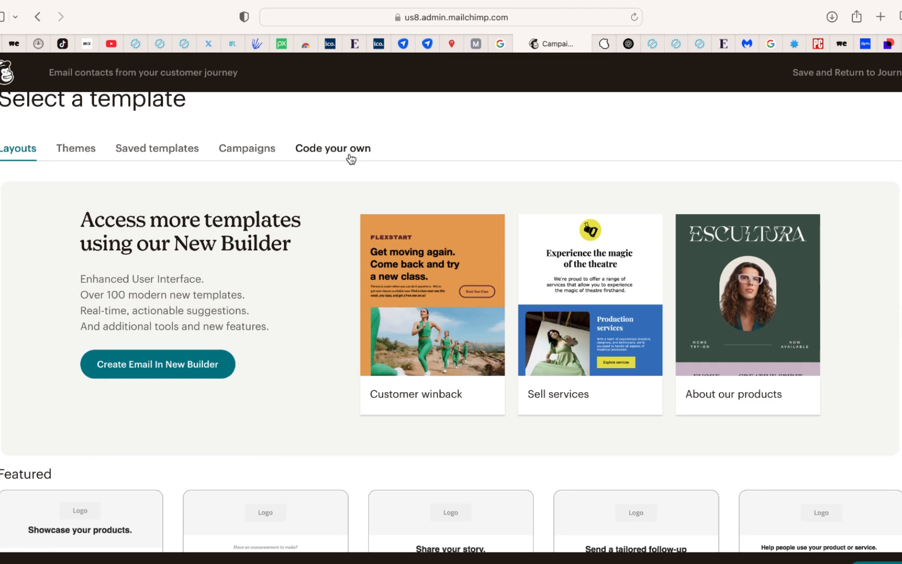
pyautogui.scroll(-4, 318, 332)
pyautogui.scroll(-5, 318, 333)
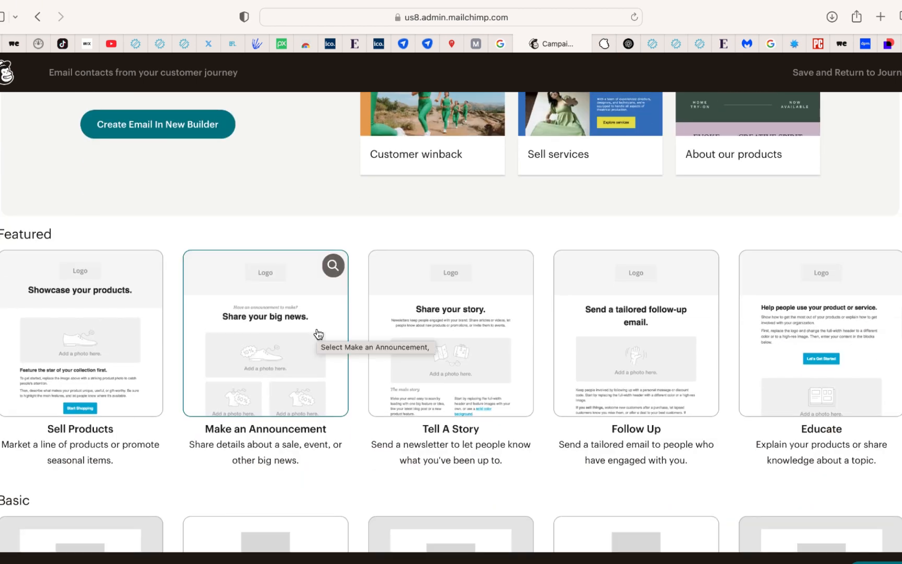
pyautogui.scroll(-3, 317, 333)
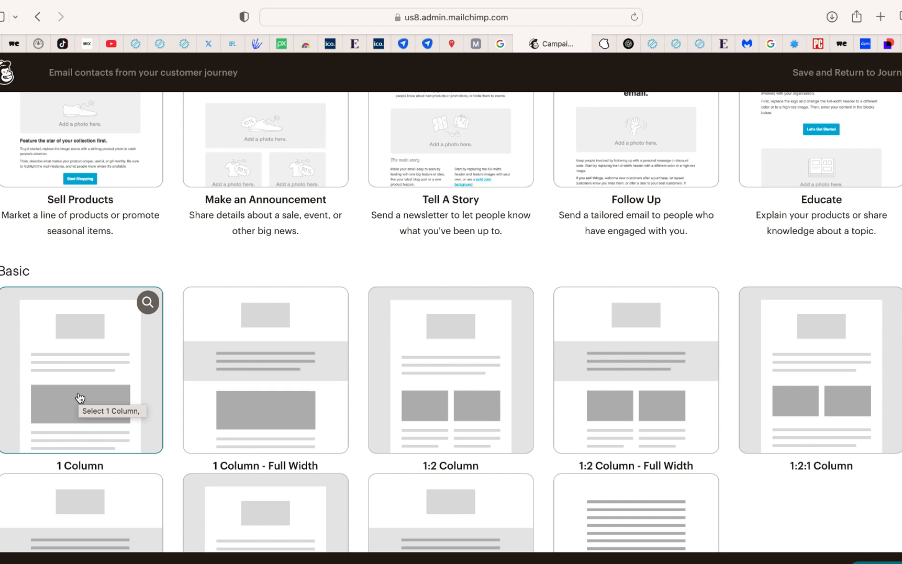
pyautogui.click(80, 397)
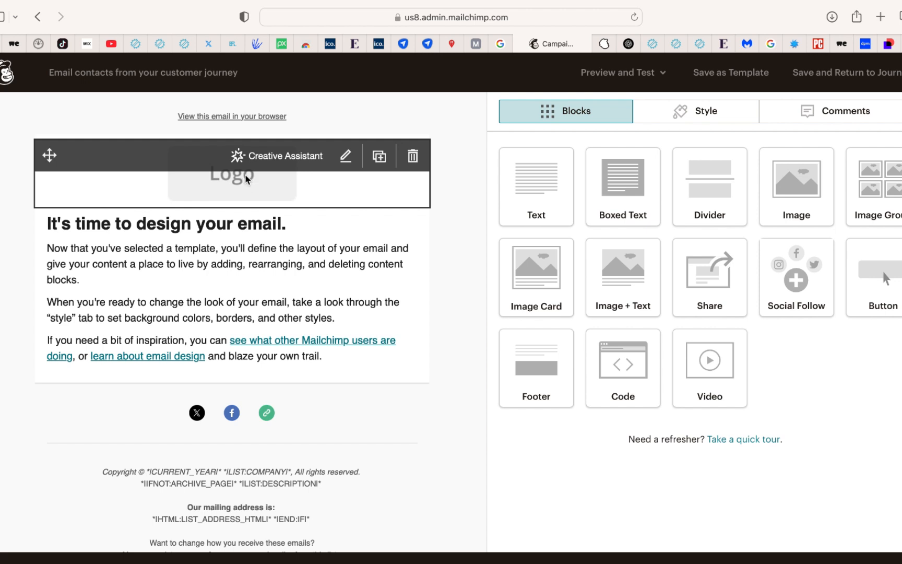
# Replace the email's main text heading with "Welcome!"
pyautogui.click(344, 225)
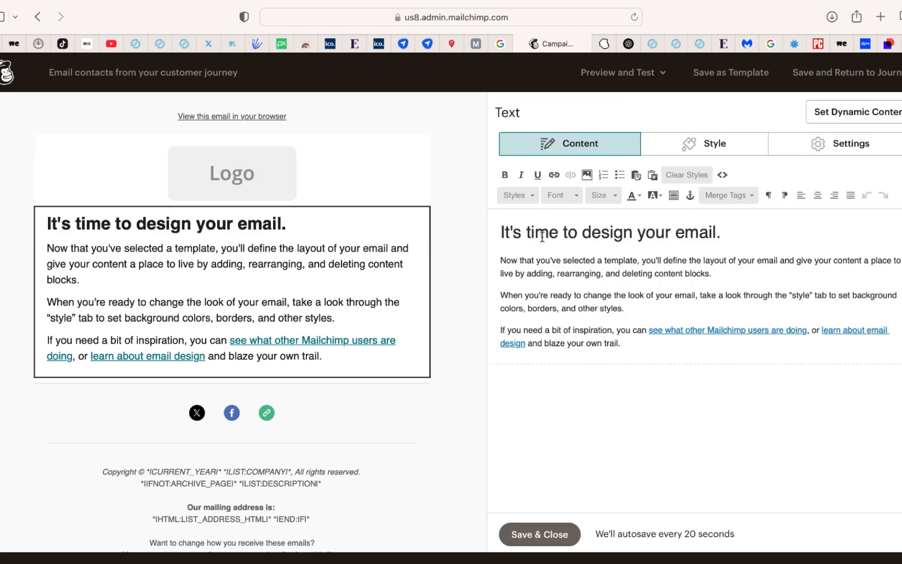
pyautogui.tripleClick(720, 236)
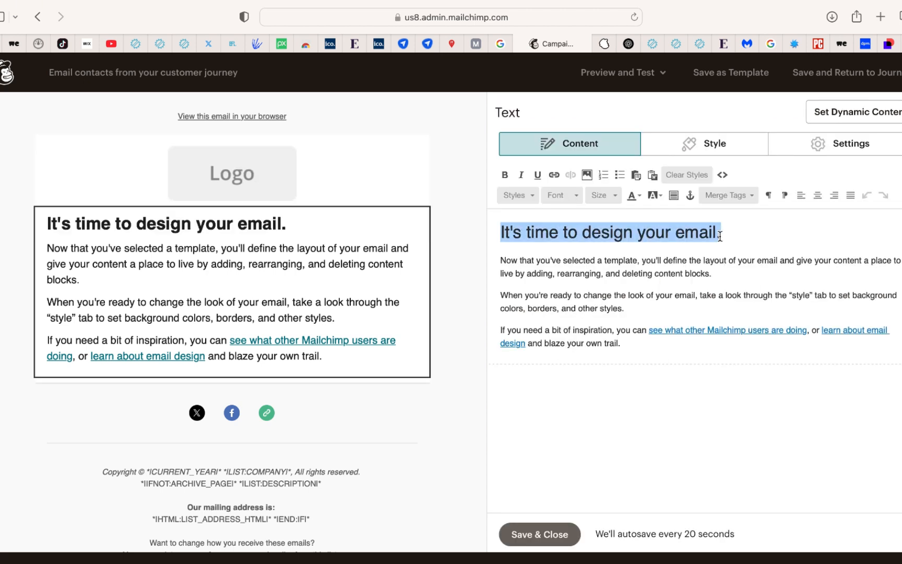
pyautogui.write('Welcome!')
# Replace the link text "see what other Mailchimp users are doing," in the last paragraph with "find it here"
pyautogui.moveTo(500, 260); pyautogui.dragTo(598, 330)
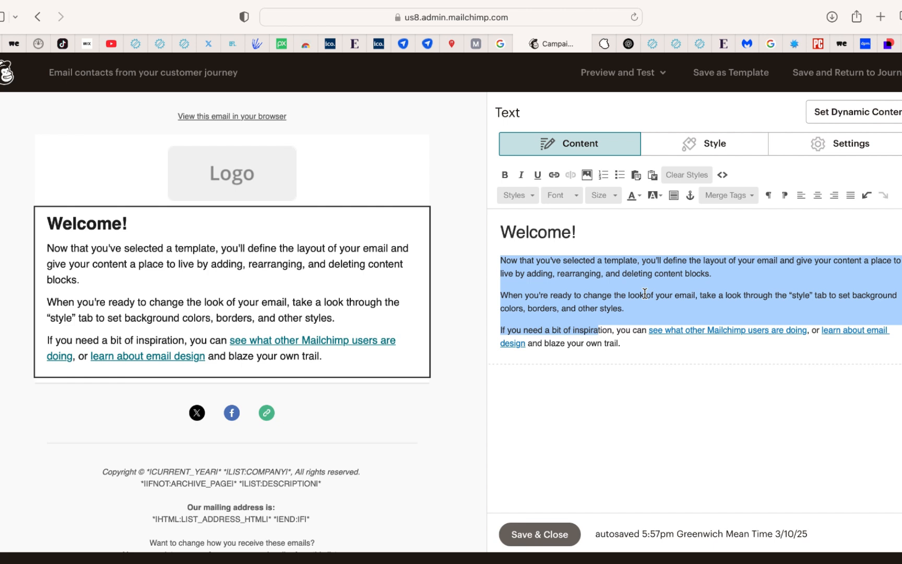
pyautogui.moveTo(648, 330); pyautogui.dragTo(809, 330)
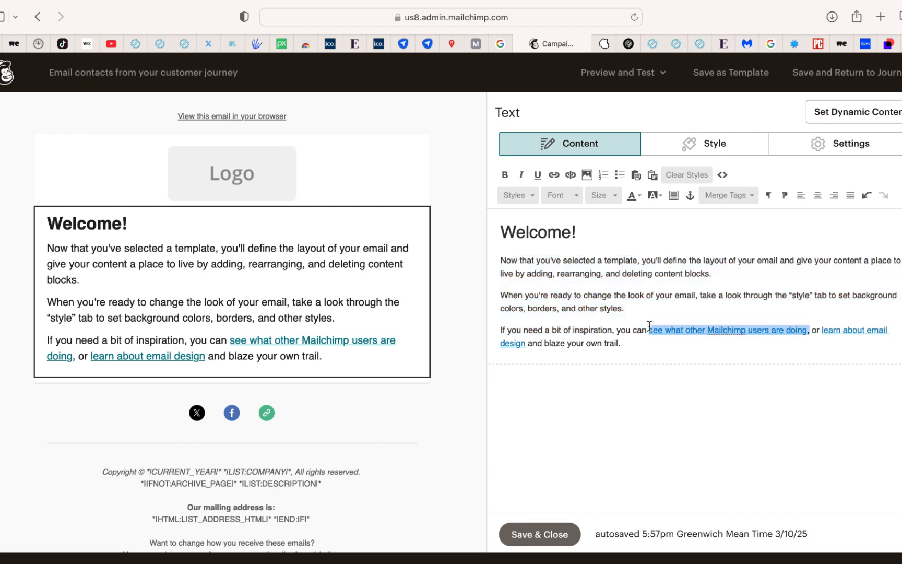
pyautogui.press('BackSpace')
pyautogui.write('find it h')
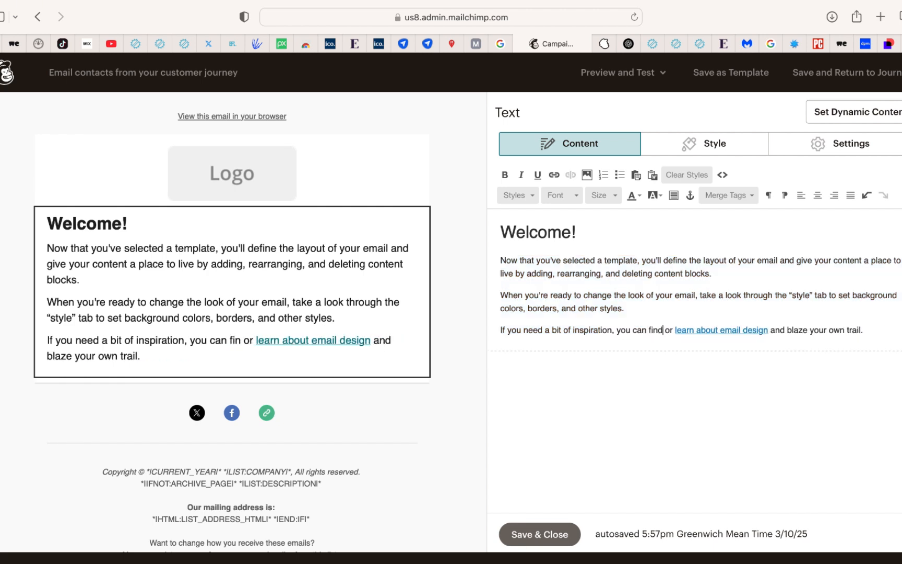
pyautogui.write('ere')
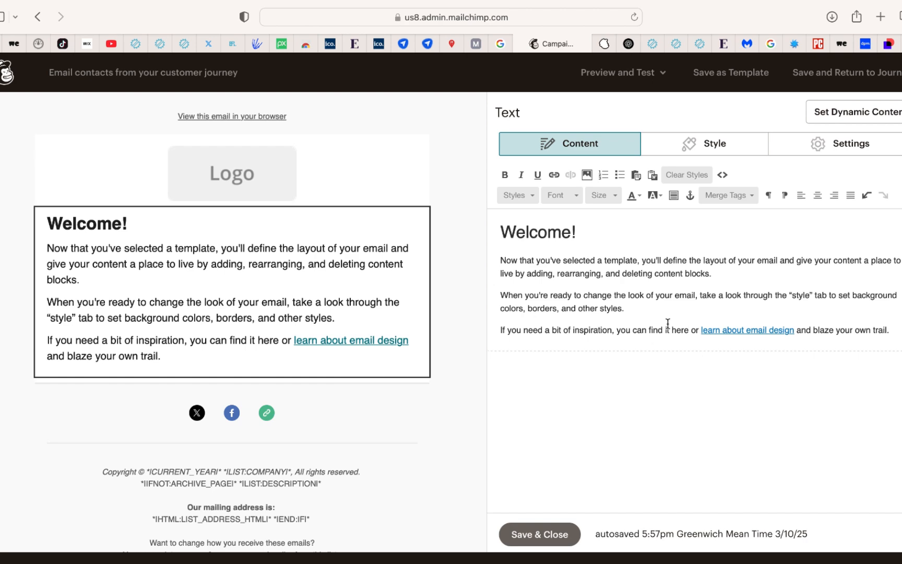
pyautogui.moveTo(672, 329); pyautogui.dragTo(689, 332)
pyautogui.click(554, 176)
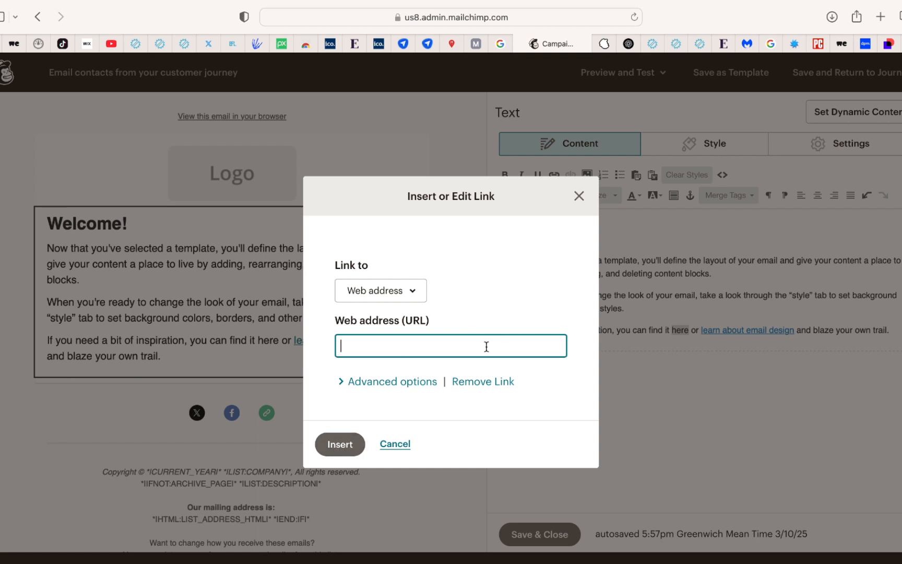
pyautogui.write('https://busines')
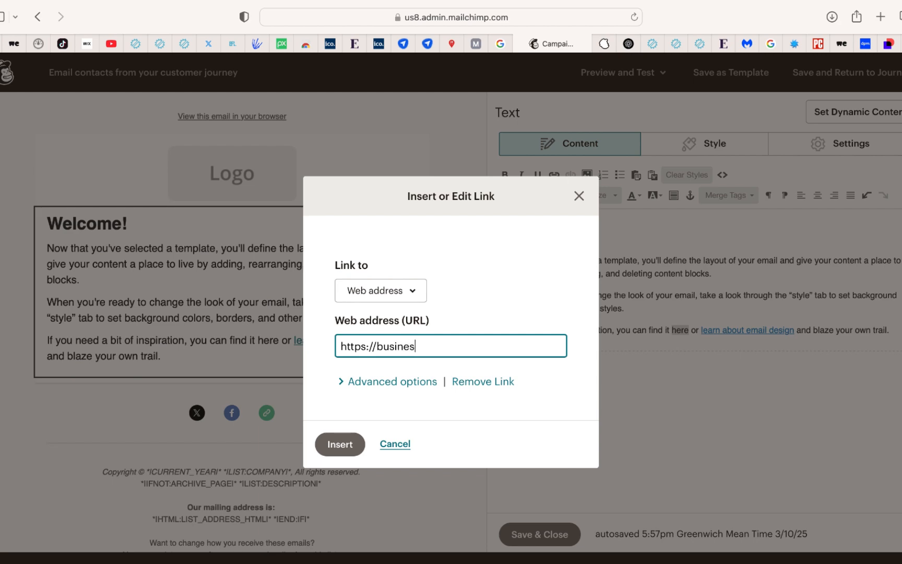
pyautogui.write('s')
pyautogui.write('forLondon')
pyautogui.write('.co.uk/digital-marketing-ebook.pdp')
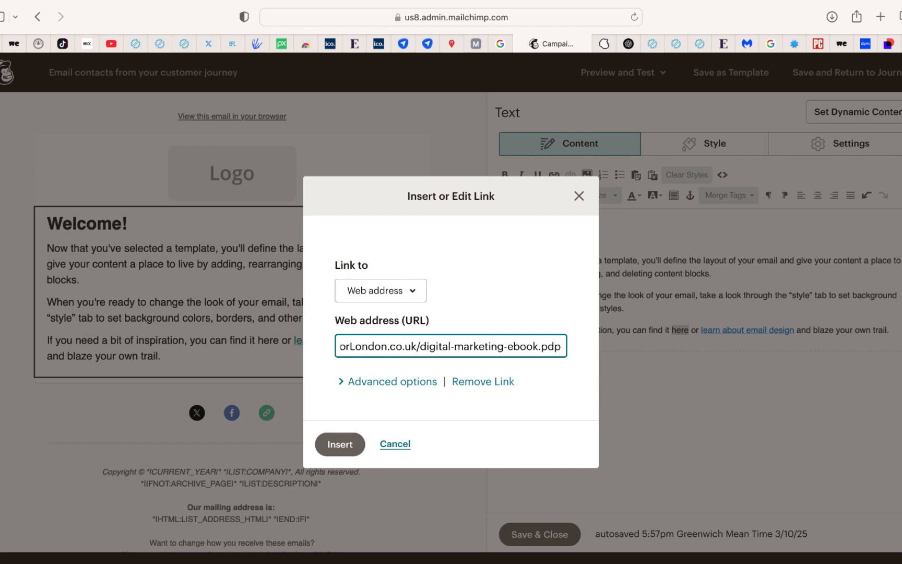
pyautogui.click(351, 447)
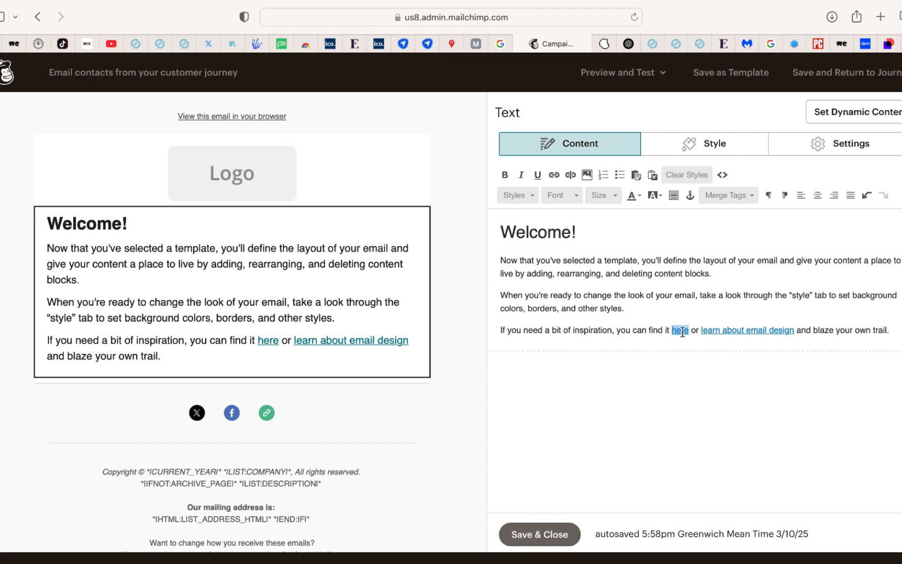
pyautogui.scroll(-1, 451, 396)
pyautogui.moveTo(319, 401)
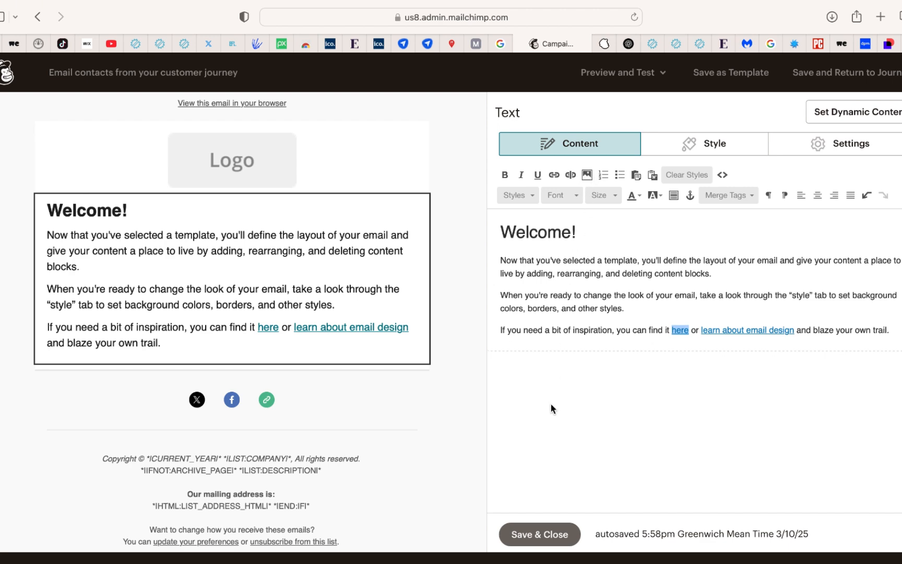
pyautogui.scroll(-3, 316, 402)
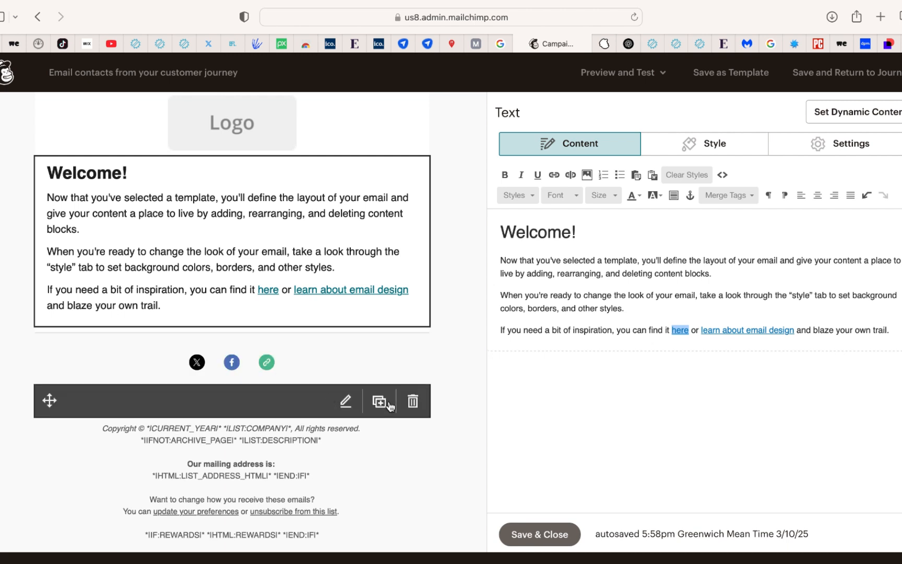
pyautogui.click(525, 543)
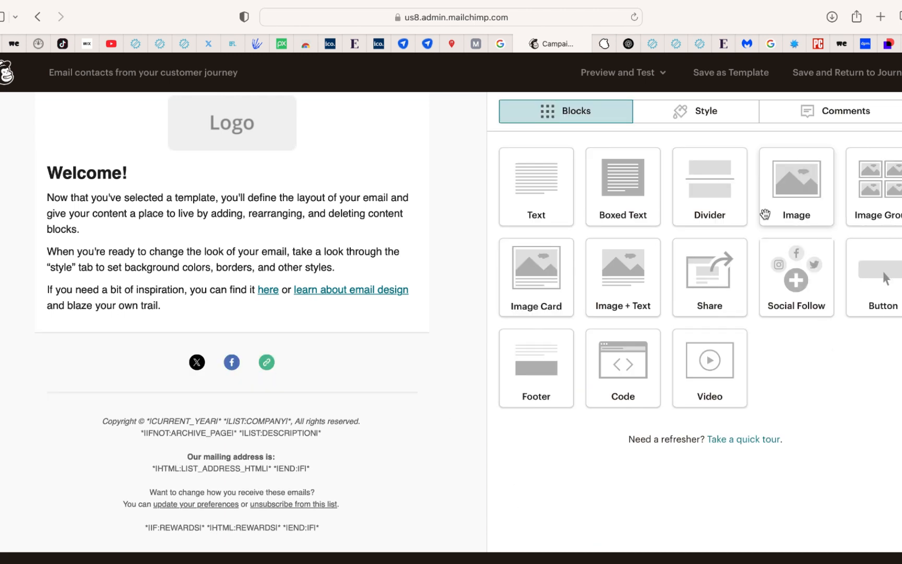
# Add an empty Image block below the welcome text, save it and return to the journey map
pyautogui.moveTo(804, 207); pyautogui.dragTo(292, 313)
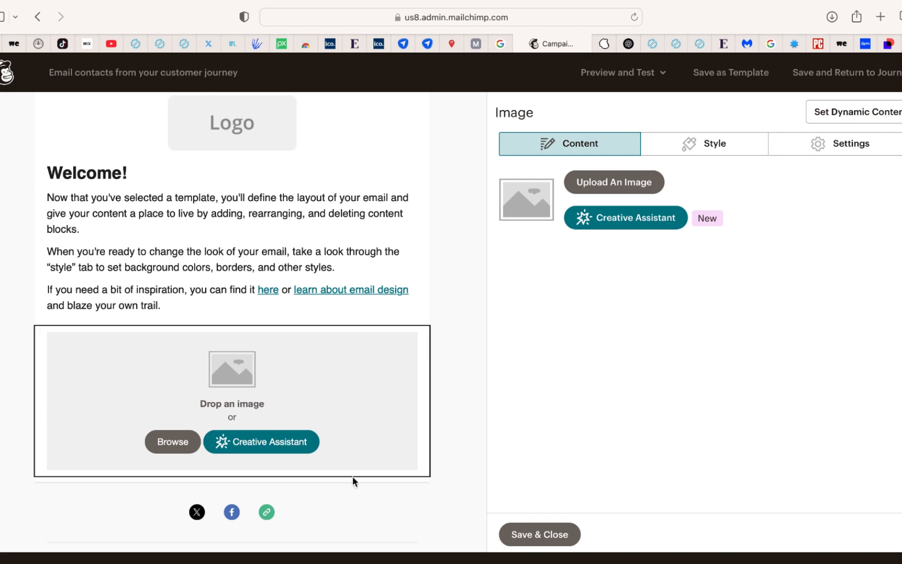
pyautogui.click(515, 529)
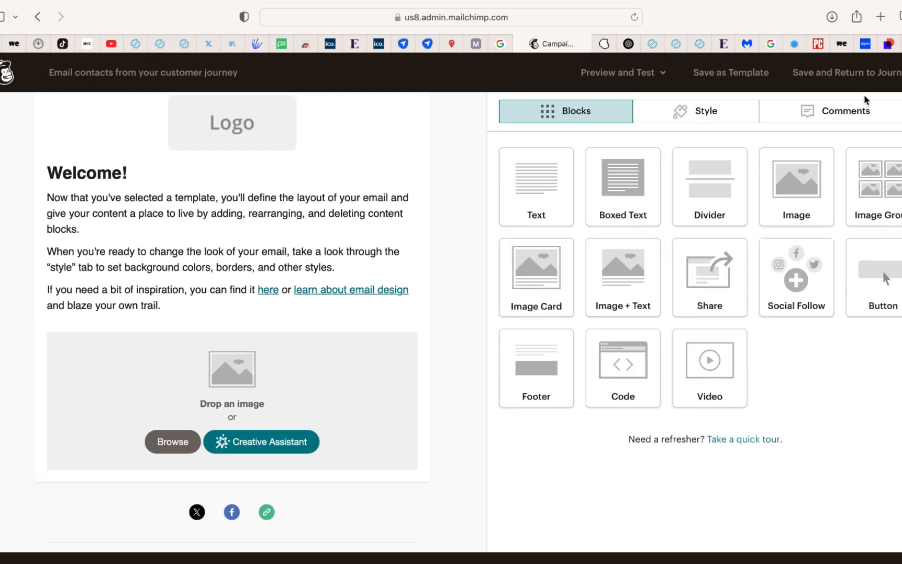
pyautogui.click(865, 77)
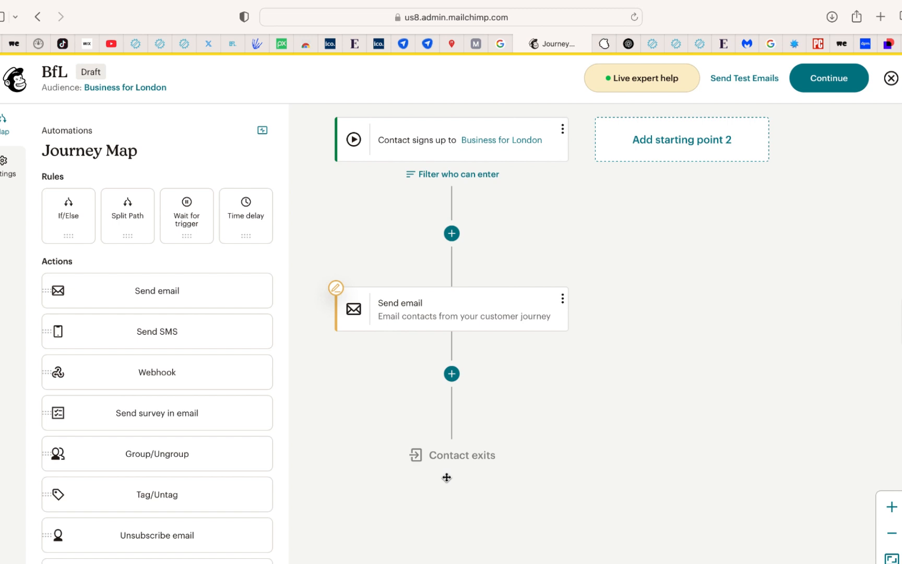
# Add a time delay of 1 day after the first email in the journey and save it
pyautogui.click(449, 375)
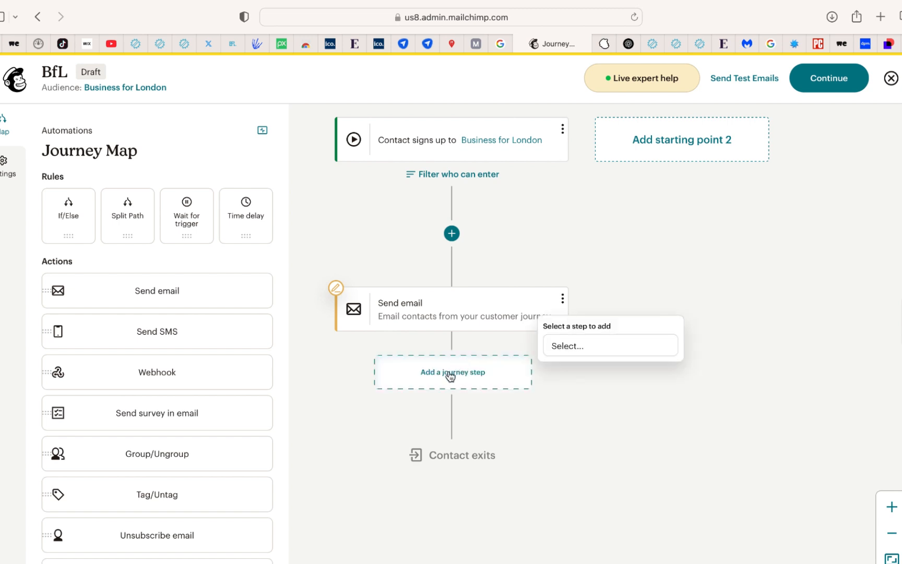
pyautogui.click(594, 351)
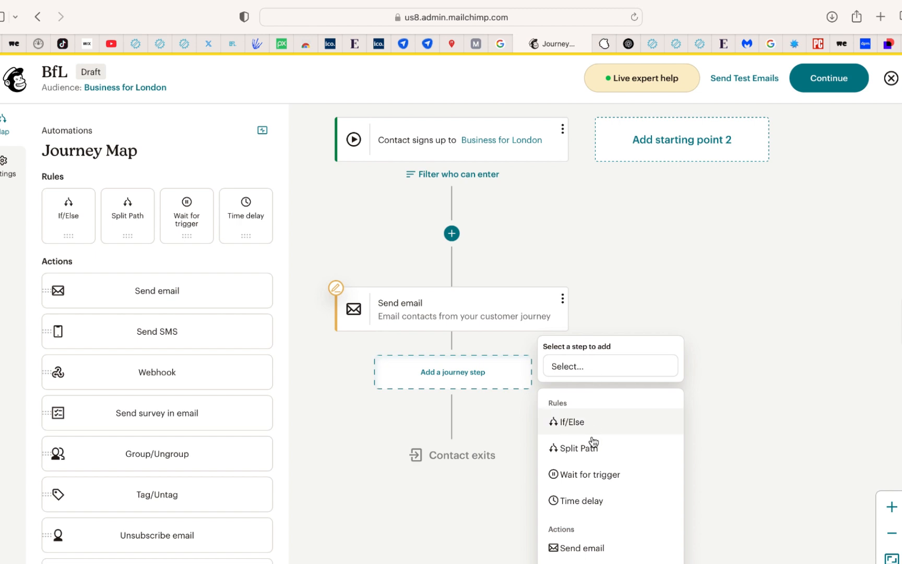
pyautogui.click(582, 501)
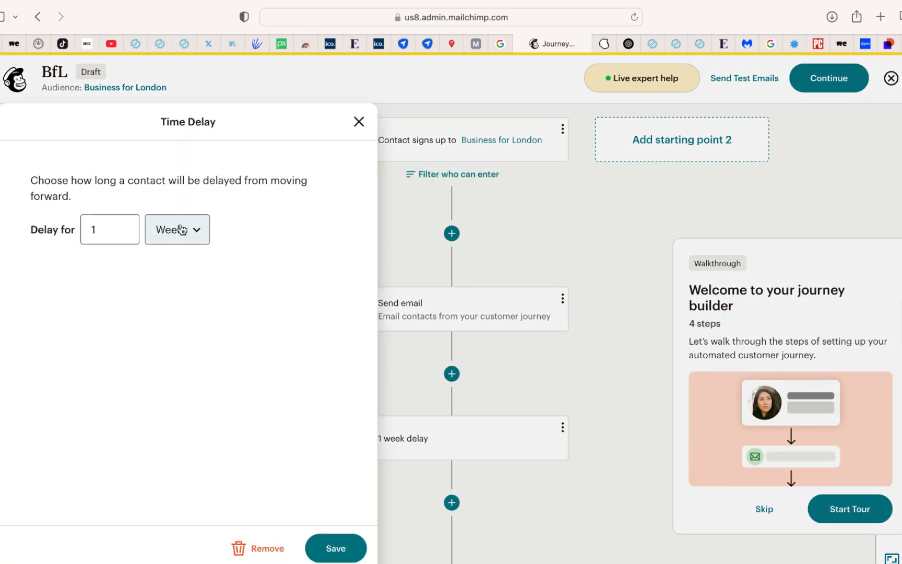
pyautogui.click(195, 233)
pyautogui.click(181, 209)
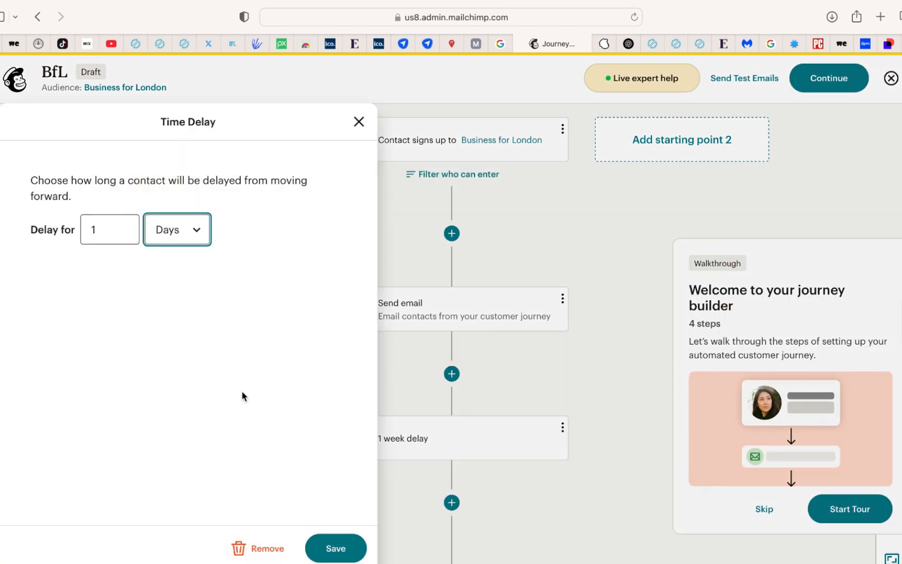
pyautogui.click(336, 548)
# Add a second Send email step after the 1-day delay and close its settings without filling them in
pyautogui.click(453, 511)
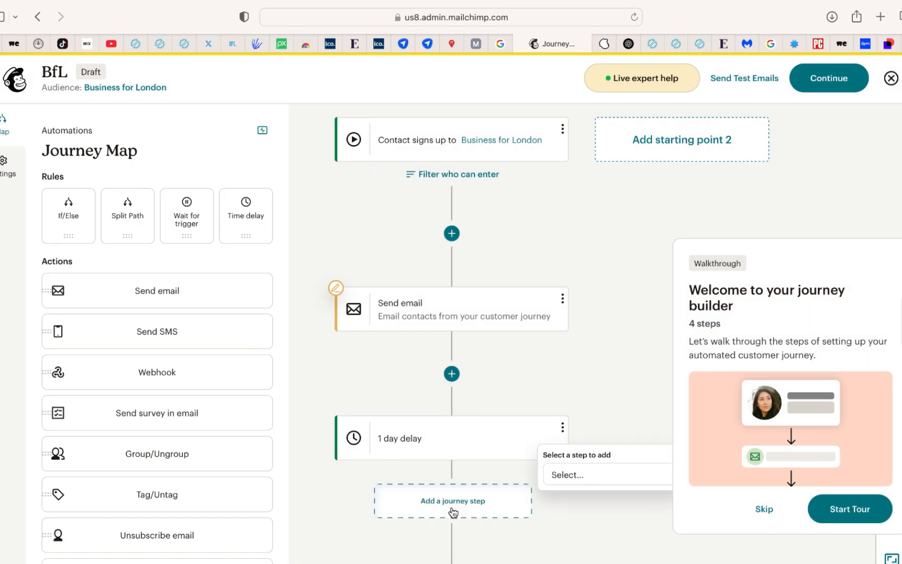
pyautogui.click(572, 484)
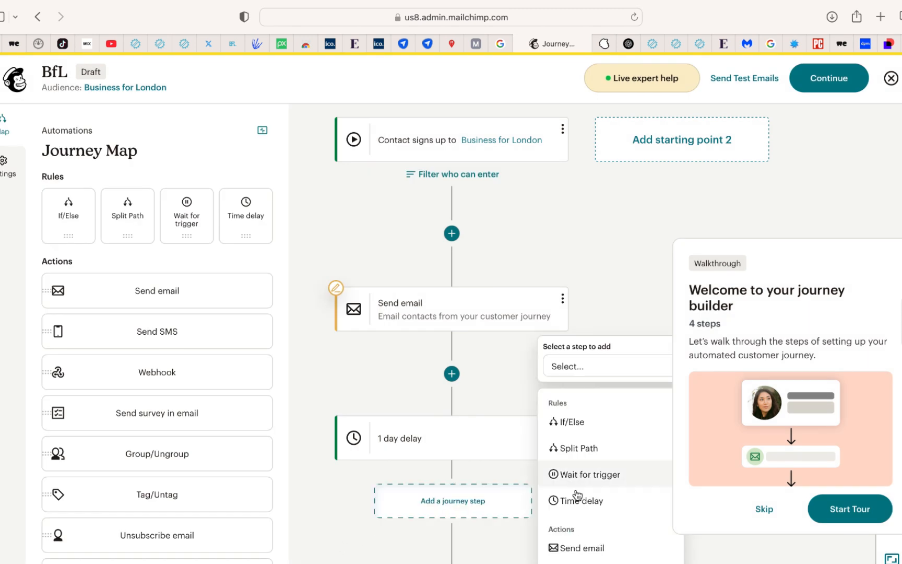
pyautogui.click(583, 548)
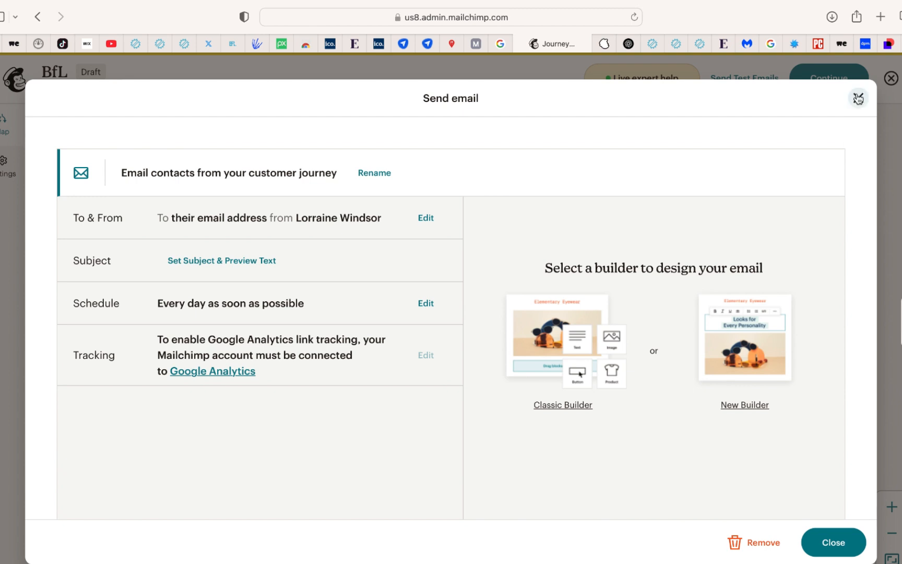
pyautogui.click(859, 97)
# Check whether the journey is ready to send, then close the review and inspect the email steps on the map
pyautogui.scroll(-5, 630, 343)
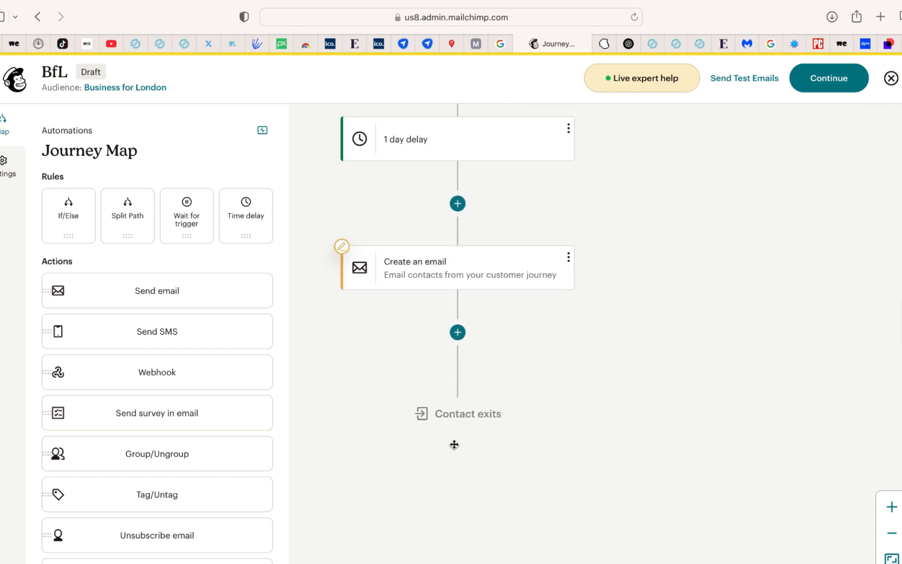
pyautogui.scroll(10, 538, 395)
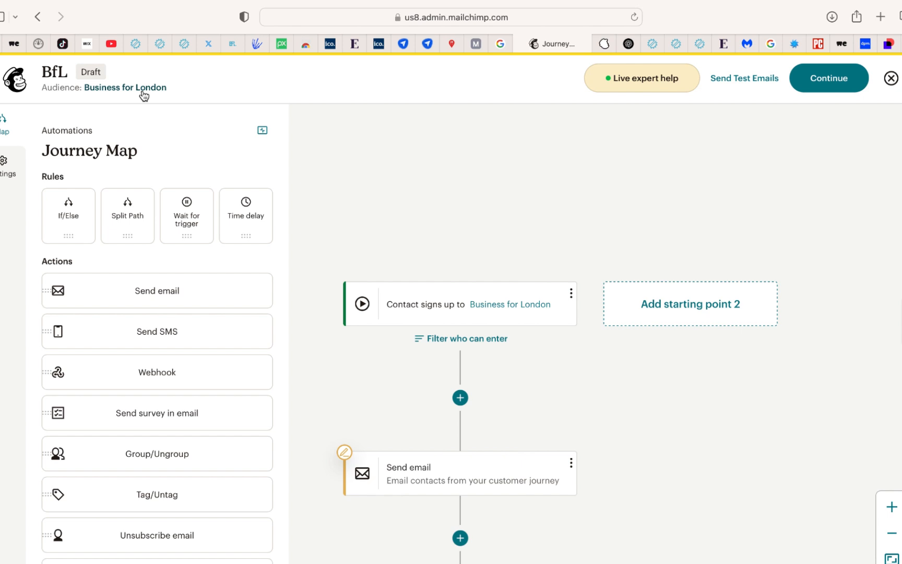
pyautogui.scroll(-5, 214, 155)
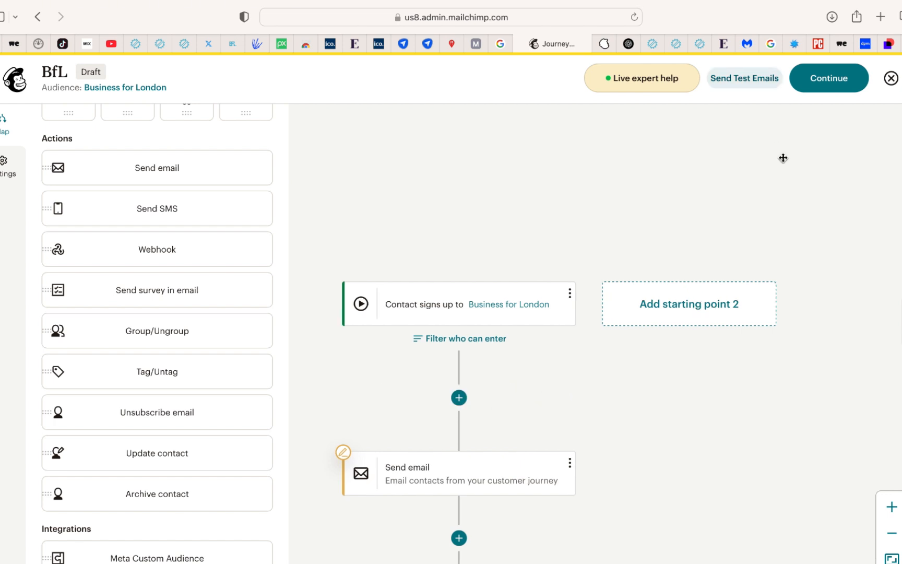
pyautogui.hscroll(1, 769, 185)
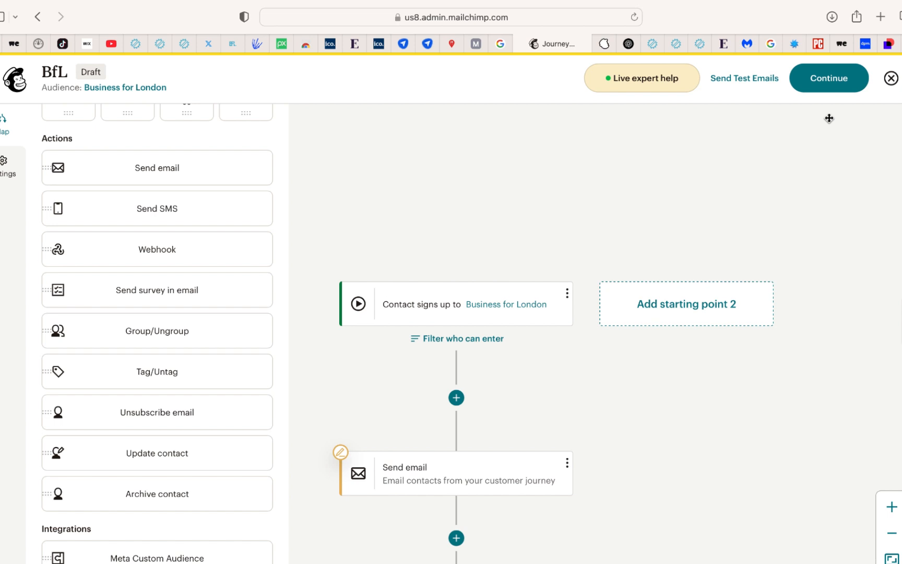
pyautogui.click(829, 79)
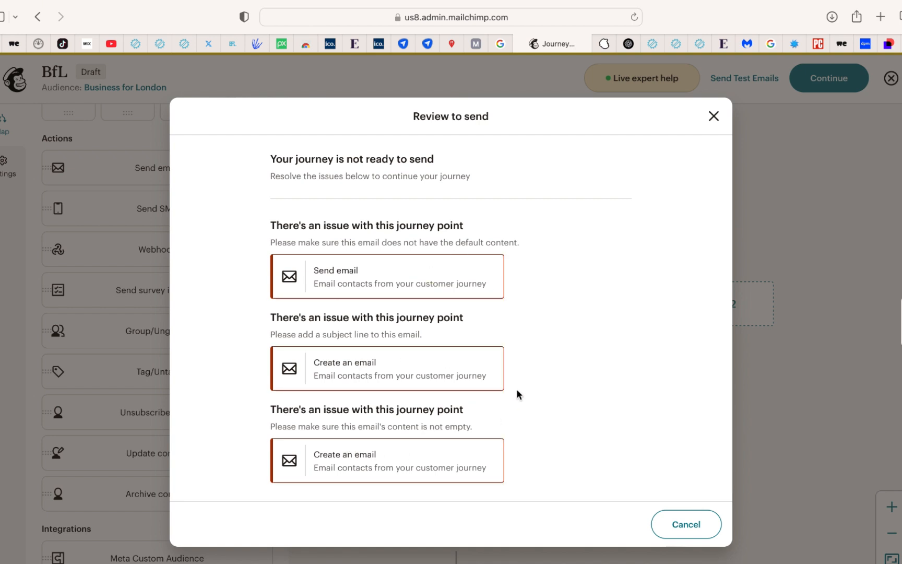
pyautogui.click(713, 116)
pyautogui.scroll(-3, 515, 398)
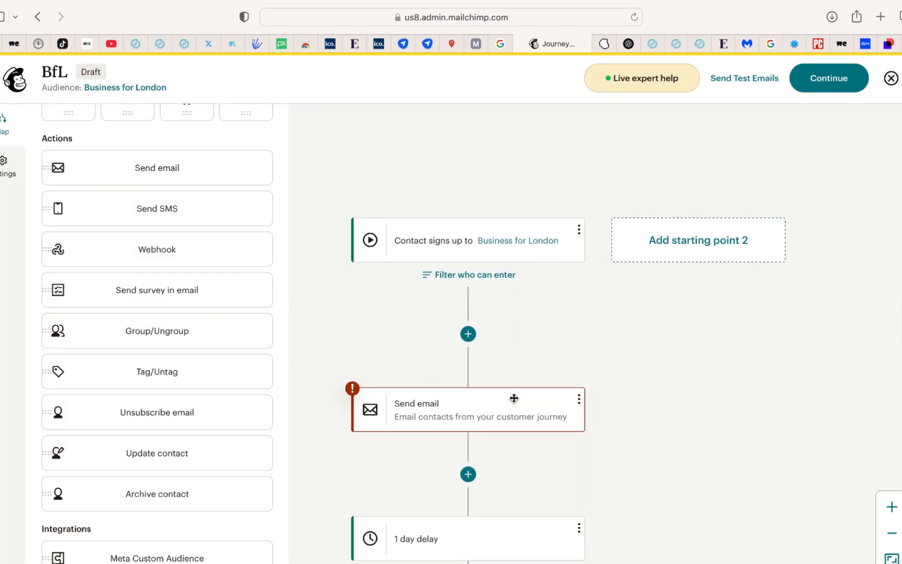
pyautogui.scroll(-5, 462, 450)
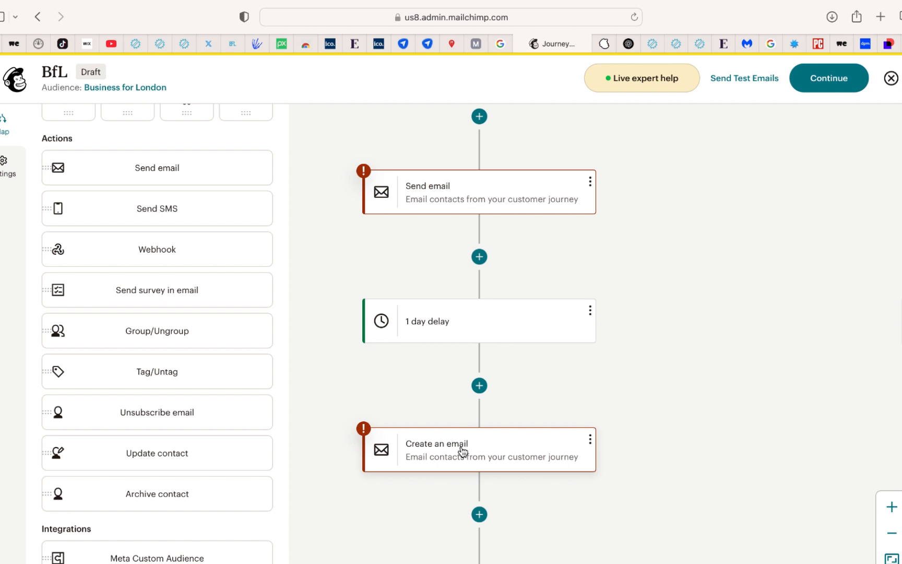
pyautogui.scroll(-4, 520, 459)
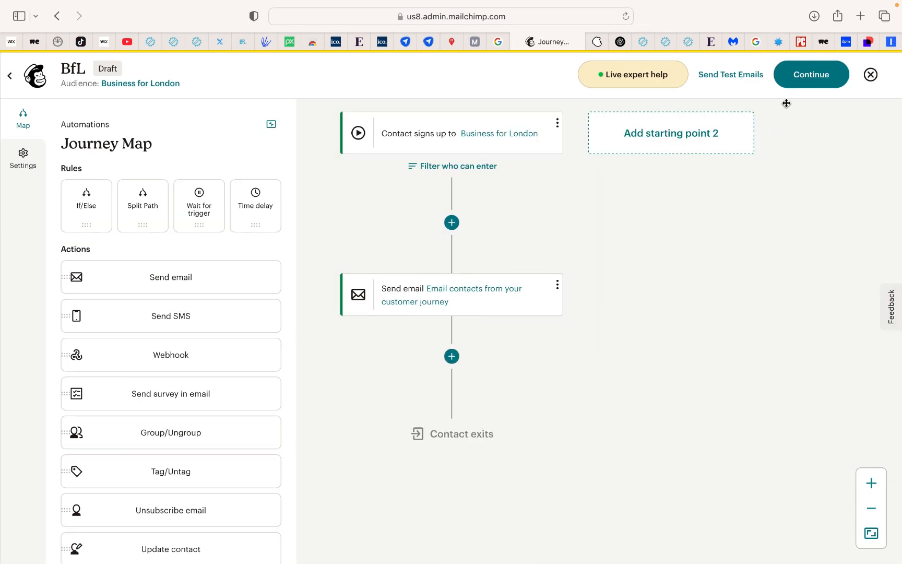
# Continue with the finished journey, choose "Drive audience action" as its goal and turn it on
pyautogui.click(794, 83)
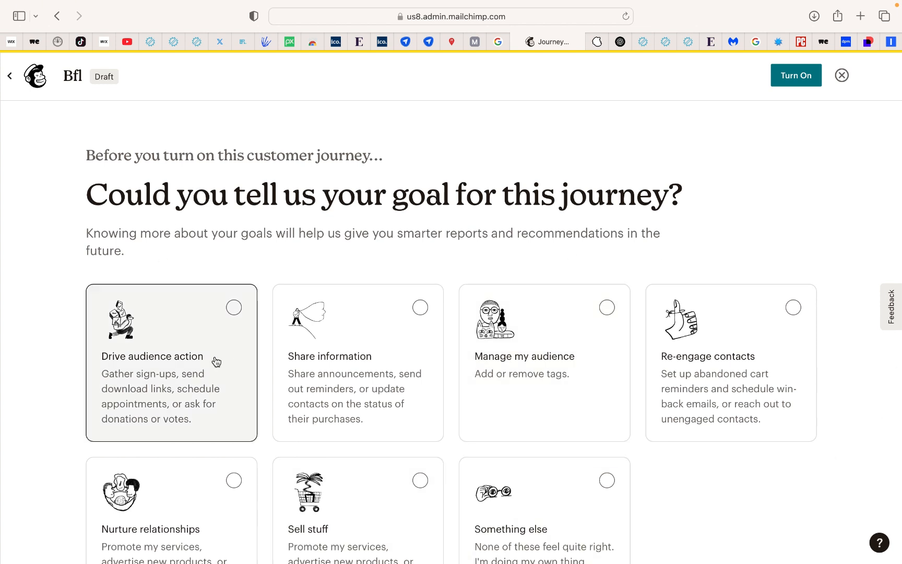
pyautogui.click(233, 312)
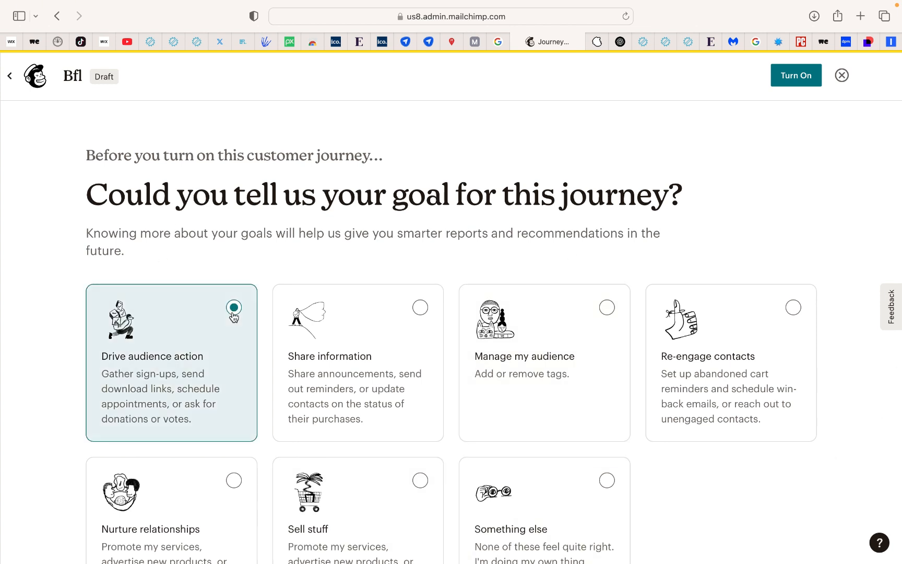
pyautogui.scroll(-3, 274, 281)
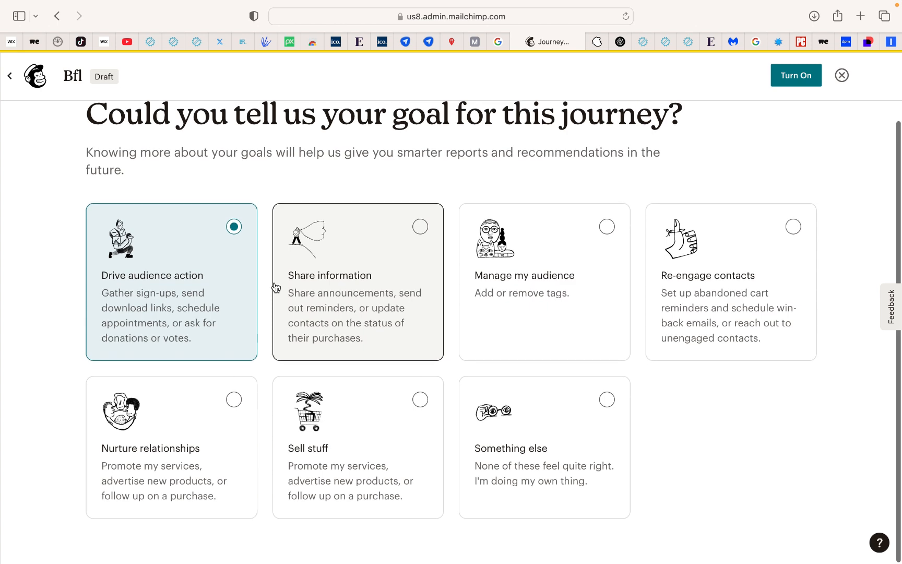
pyautogui.scroll(3, 276, 287)
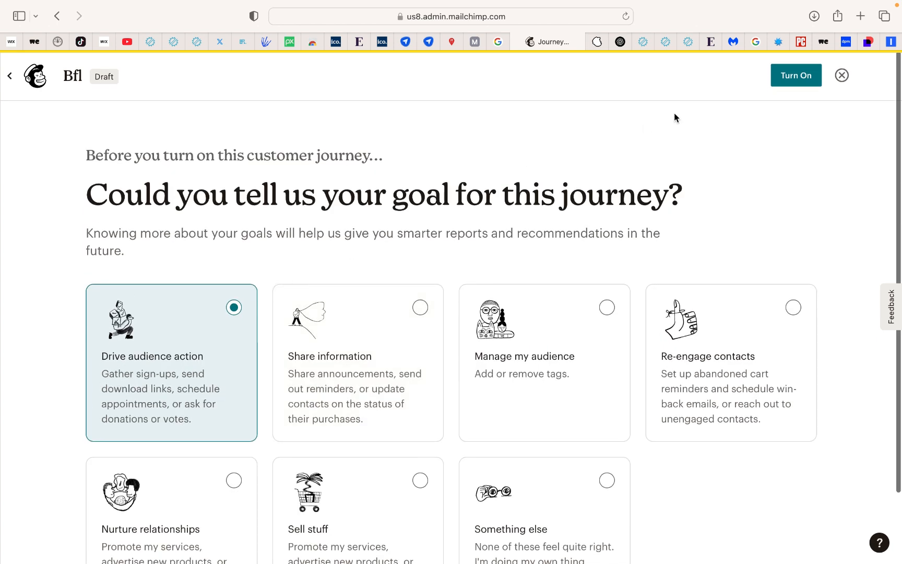
pyautogui.click(788, 83)
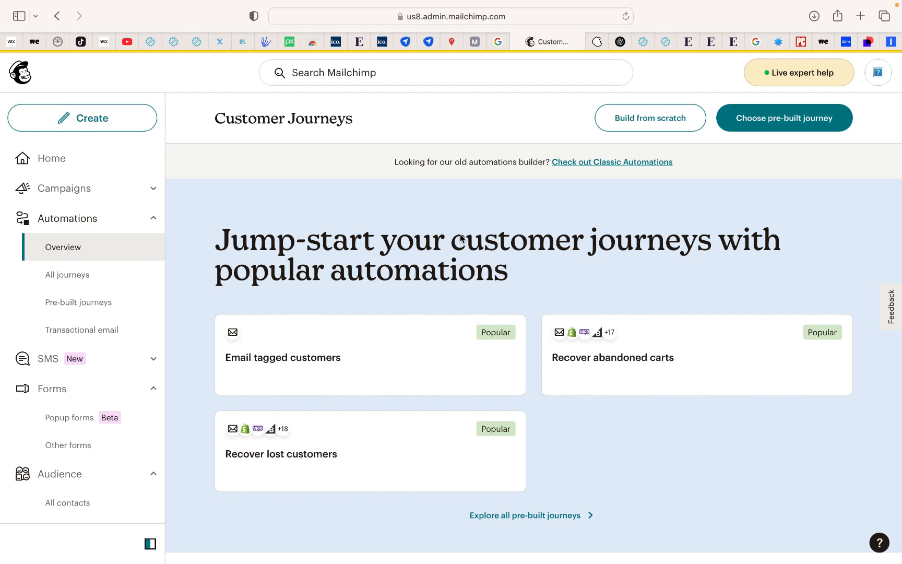
# Start a new regular email from the list of all campaigns and set its audience to Business for London
pyautogui.click(69, 194)
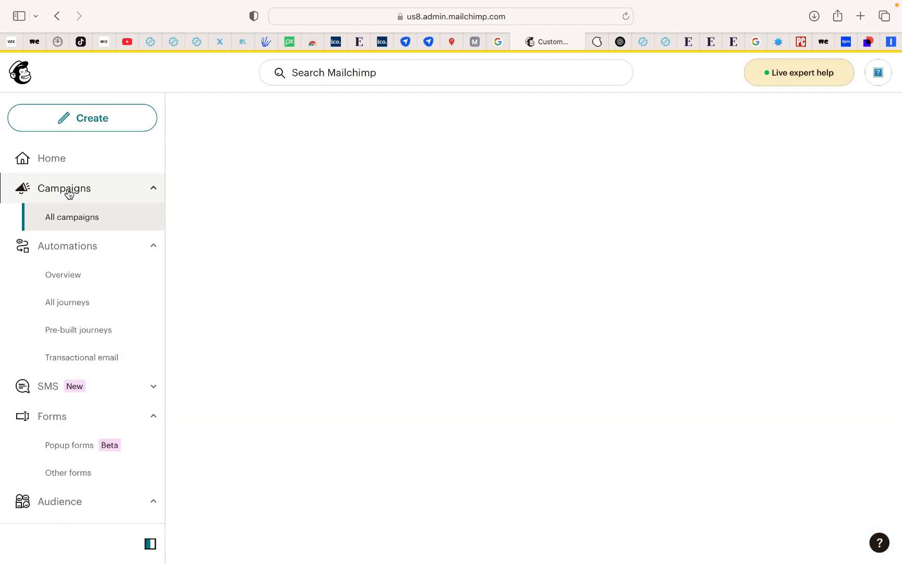
pyautogui.scroll(-1, 285, 367)
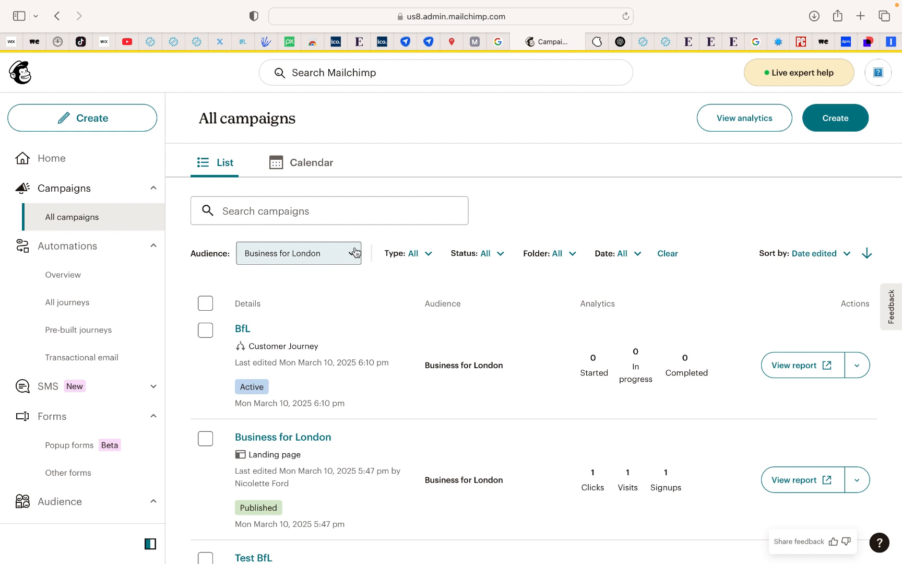
pyautogui.click(835, 118)
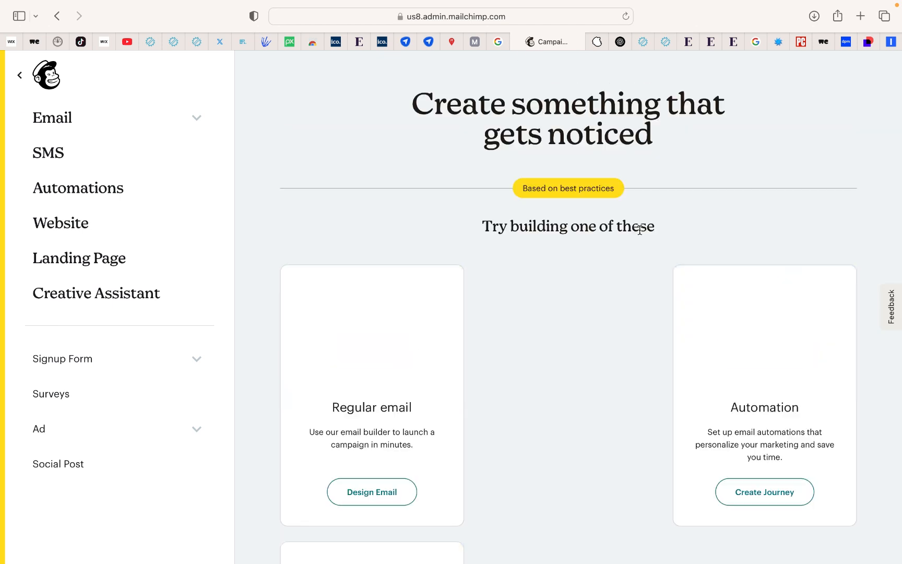
pyautogui.scroll(-2, 545, 339)
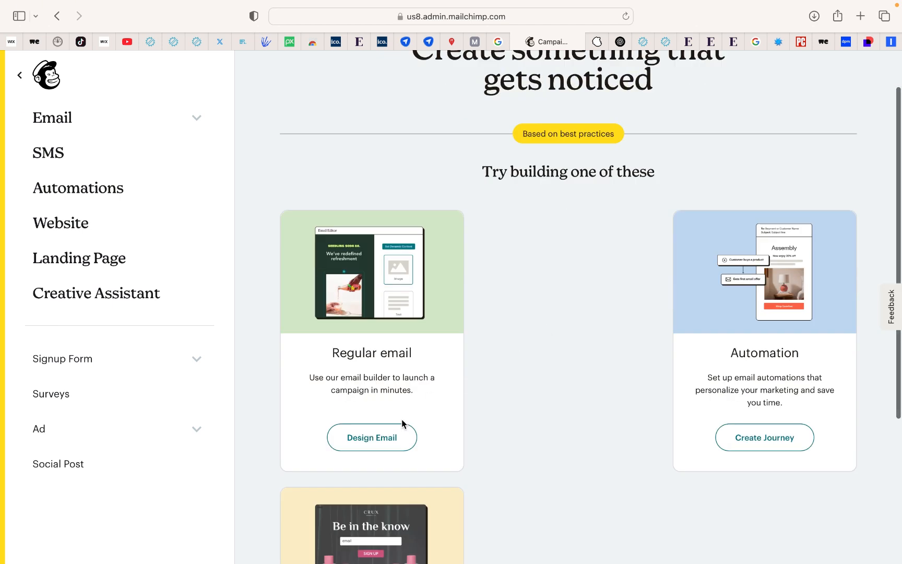
pyautogui.click(382, 446)
pyautogui.click(243, 296)
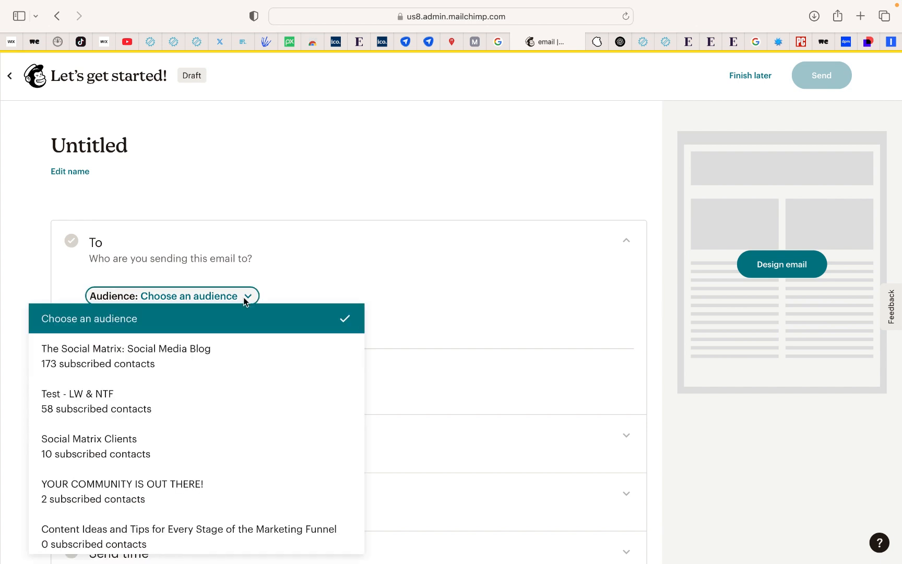
pyautogui.click(186, 474)
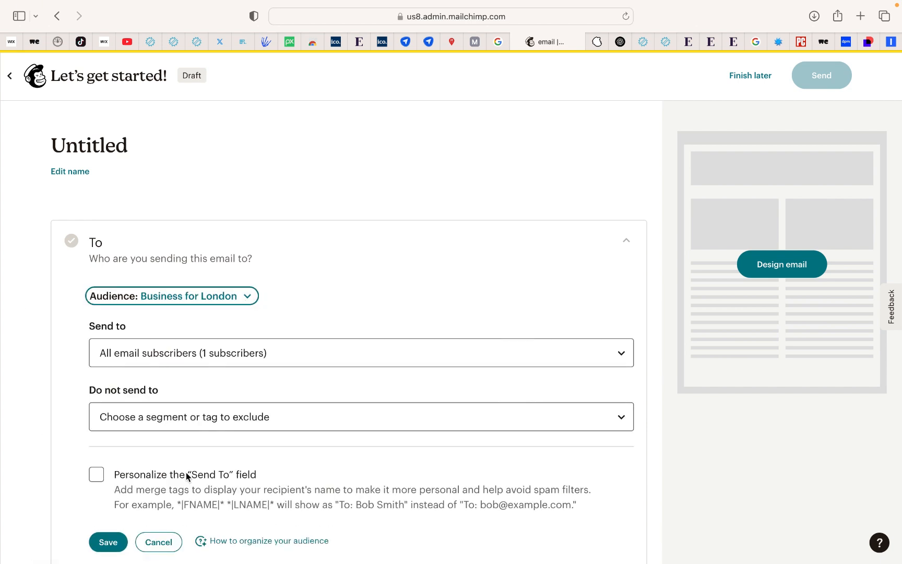
# Personalize the "Send To" field with the *|FNAME|* merge tag and save the recipient settings
pyautogui.scroll(-1, 547, 299)
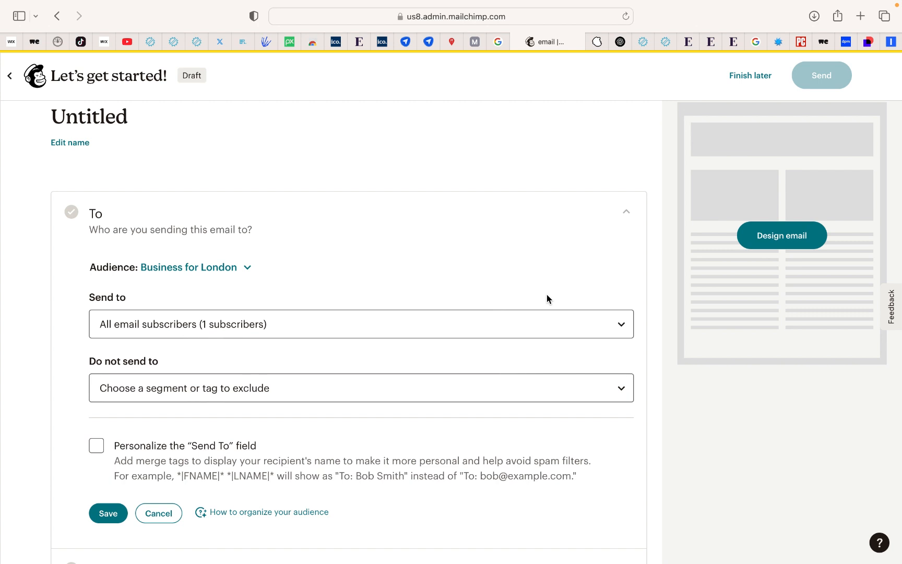
pyautogui.scroll(-2, 272, 376)
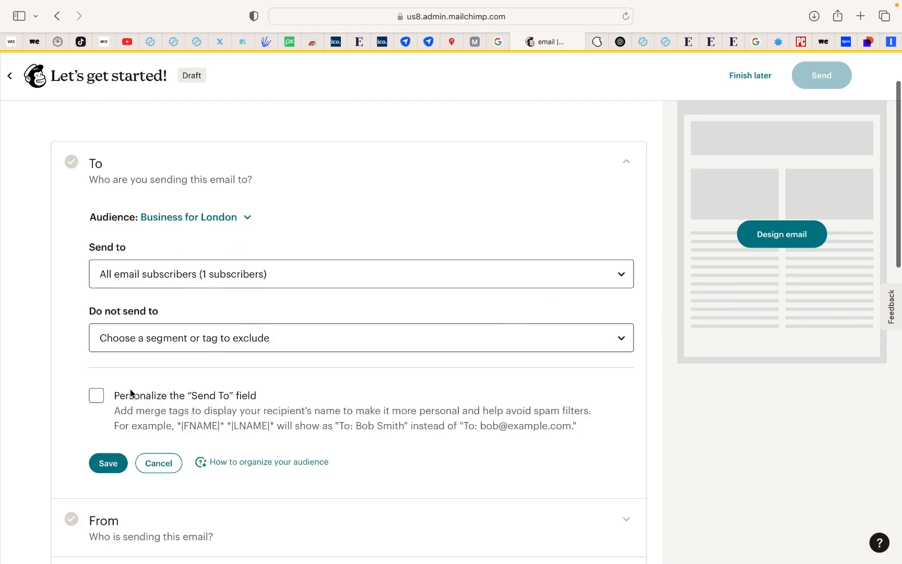
pyautogui.click(97, 396)
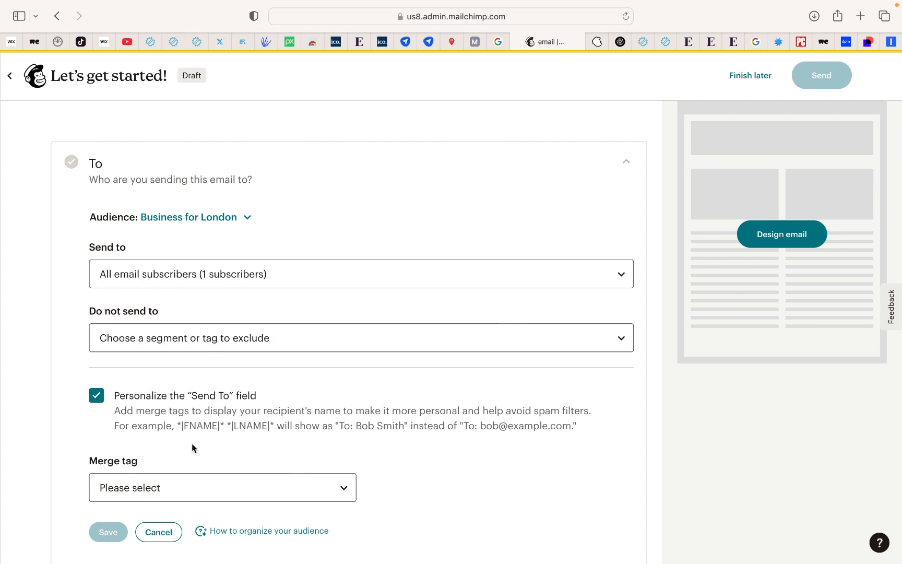
pyautogui.scroll(-3, 228, 445)
pyautogui.click(329, 396)
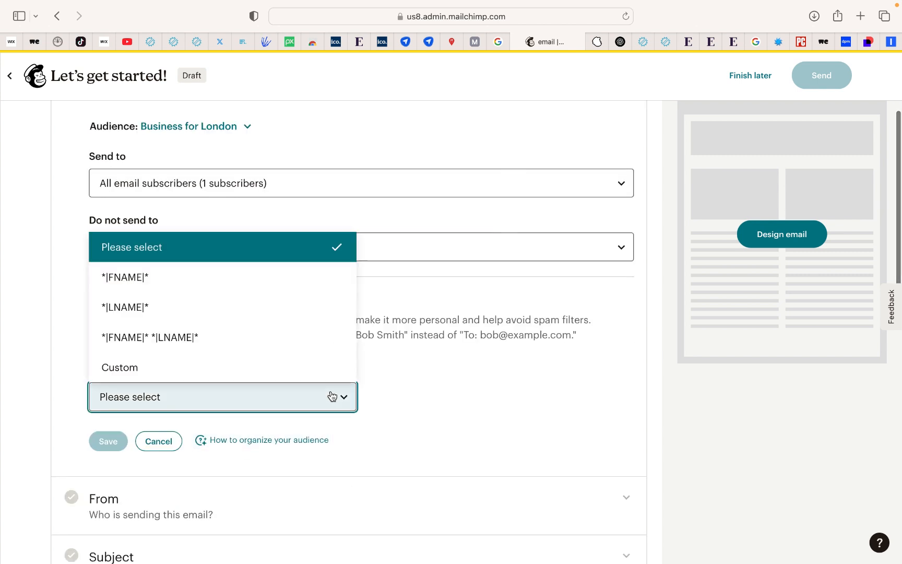
pyautogui.click(292, 277)
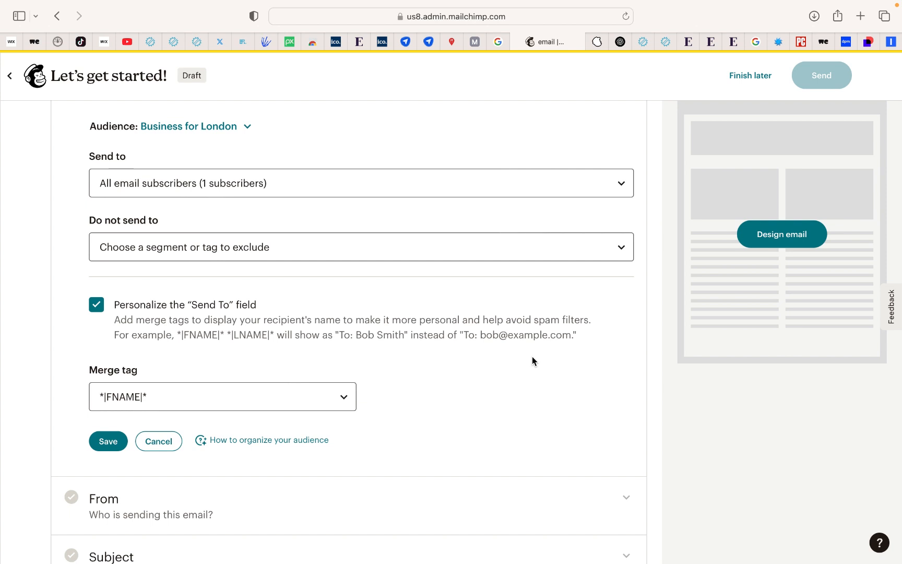
pyautogui.scroll(-1, 532, 360)
pyautogui.click(112, 410)
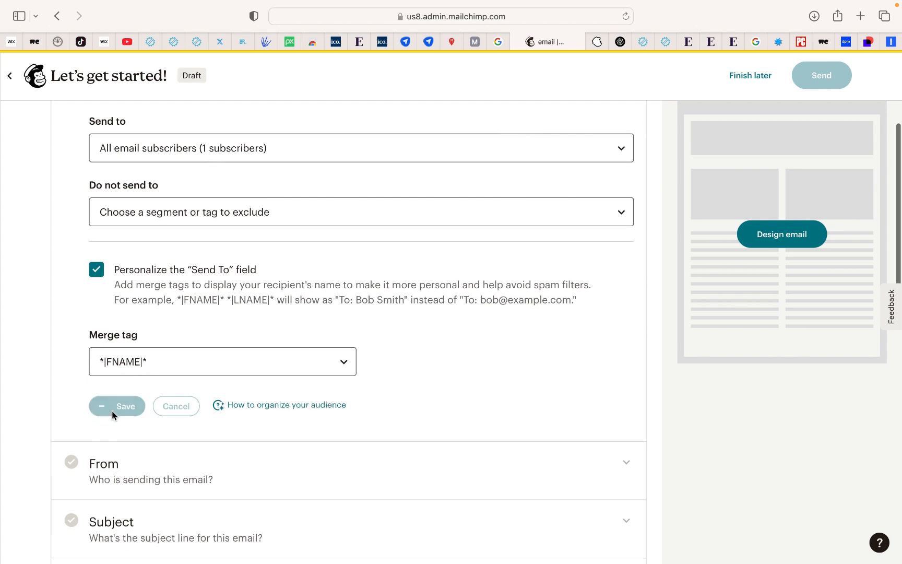
# Look through the email's remaining setup sections, including sender, subject, send time, content, social posts and tracking
pyautogui.scroll(-4, 254, 468)
pyautogui.click(305, 361)
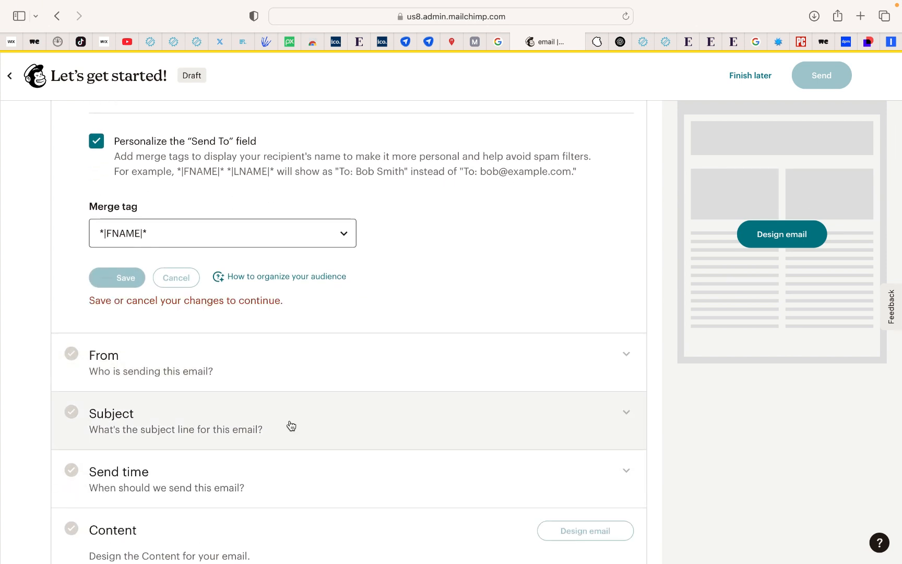
pyautogui.scroll(-4, 291, 424)
pyautogui.scroll(-1, 311, 355)
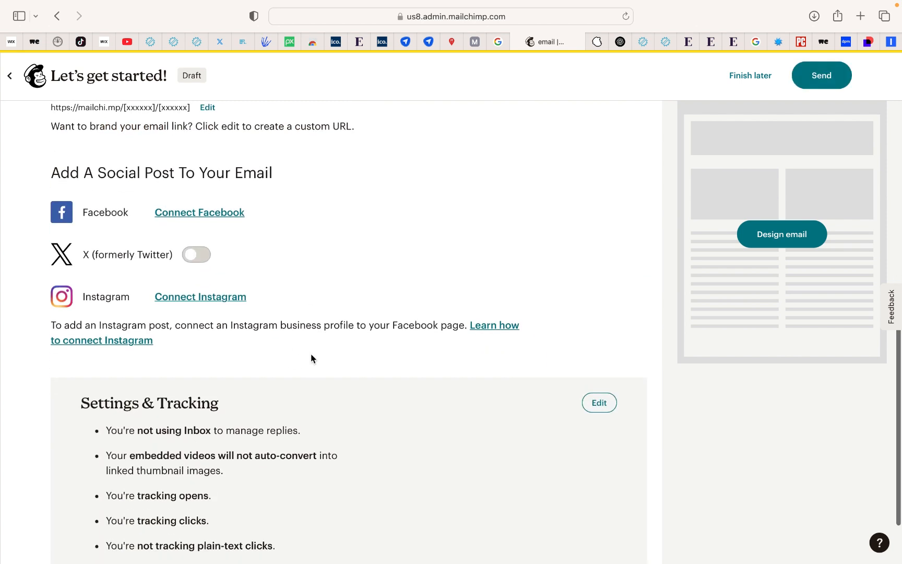
pyautogui.scroll(10, 311, 356)
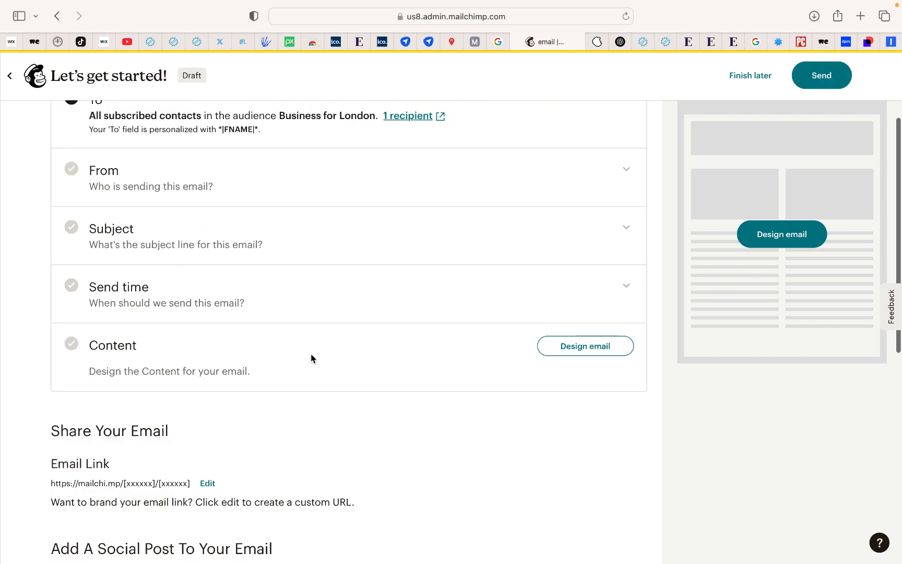
# Schedule the email for 2025-03-10 at the specific time 10:45pm and save the send time
pyautogui.click(324, 308)
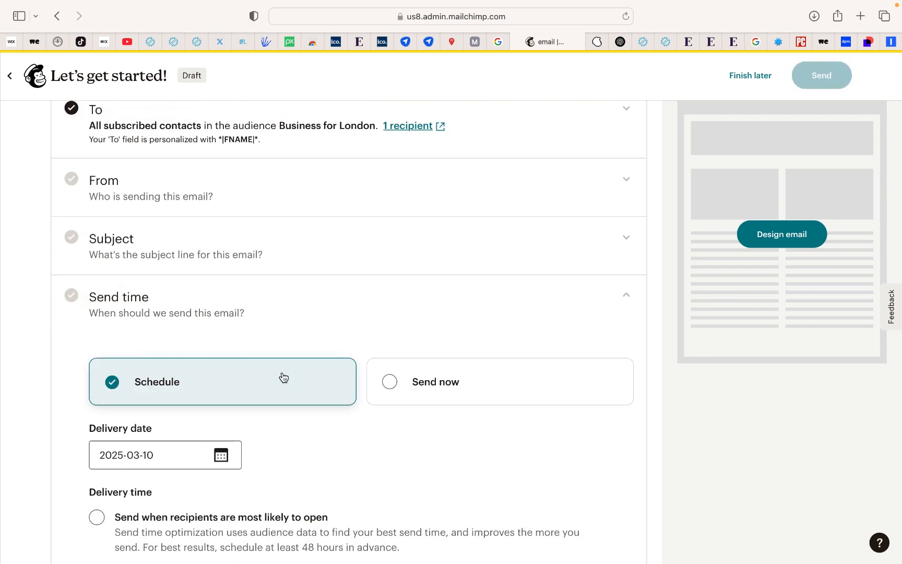
pyautogui.scroll(-5, 284, 376)
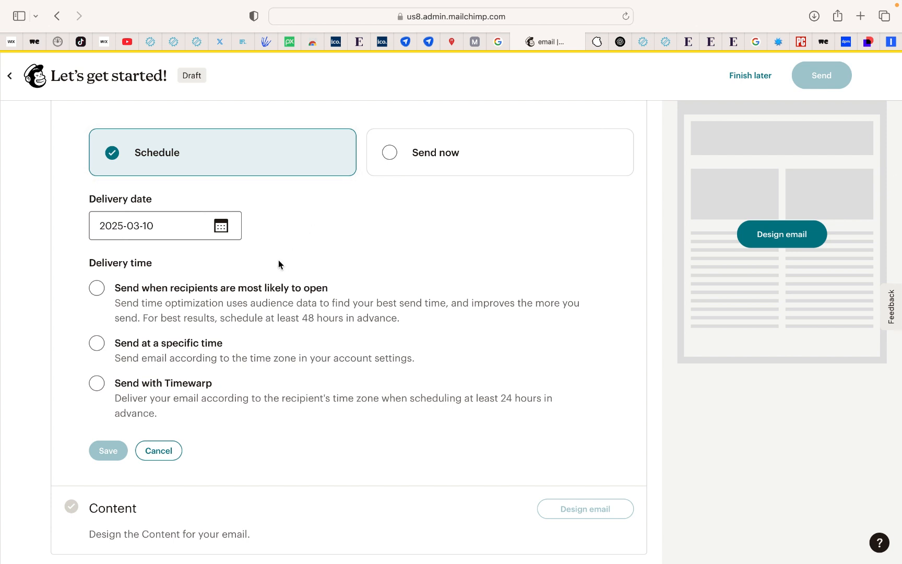
pyautogui.scroll(-1, 278, 260)
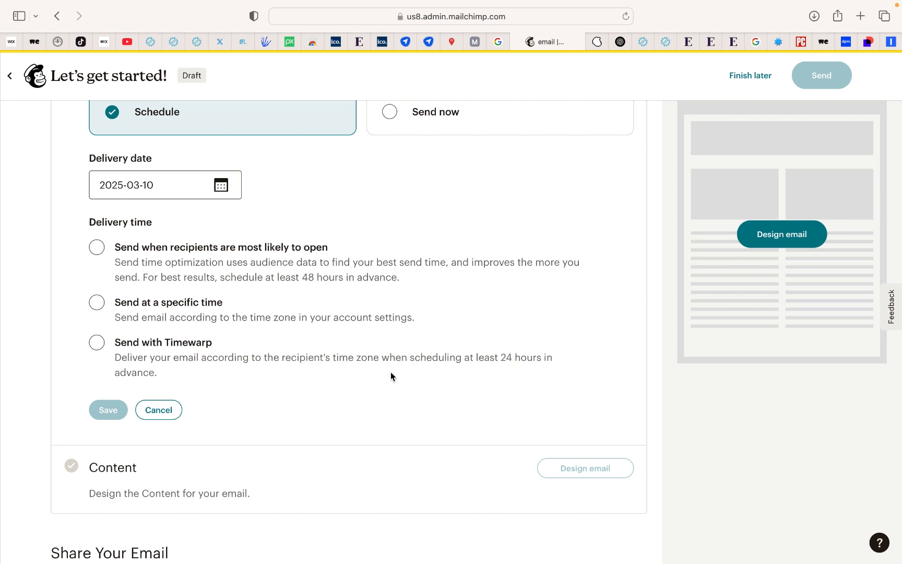
pyautogui.scroll(-2, 387, 362)
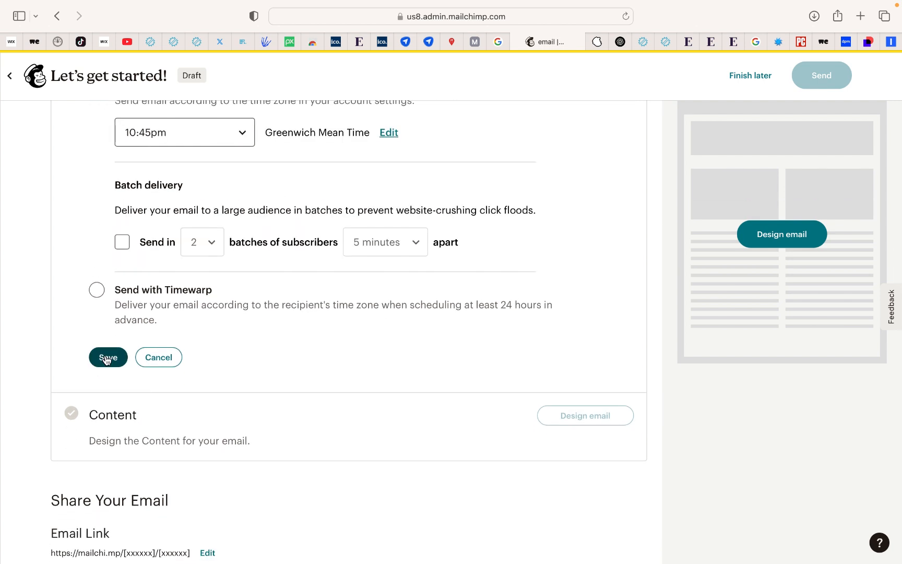
pyautogui.click(105, 360)
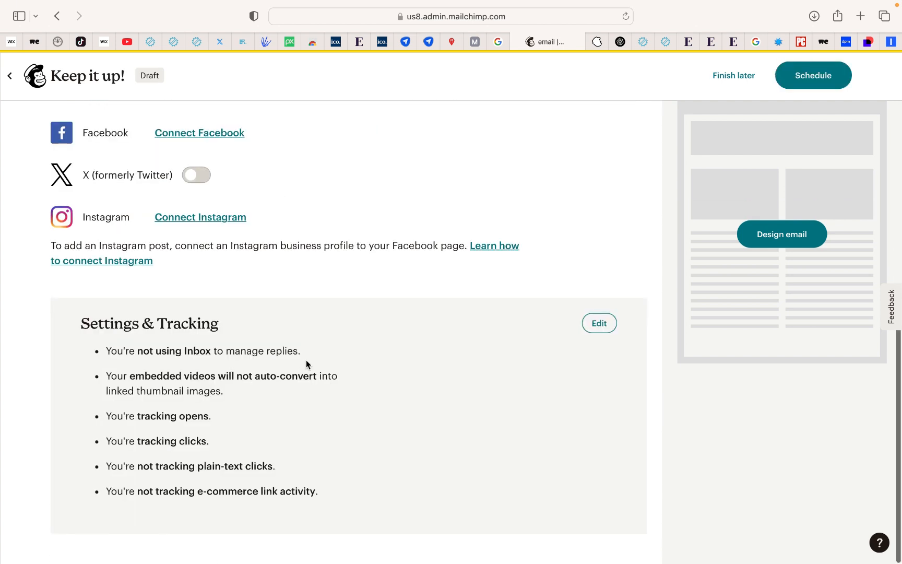
# Start designing the email's content in the classic builder using the featured "Tell A Story" template
pyautogui.scroll(5, 477, 349)
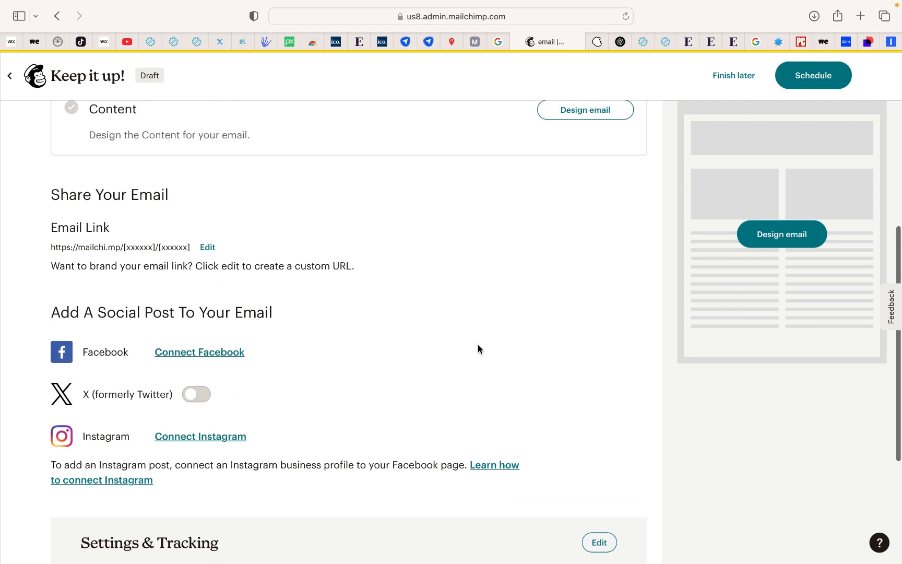
pyautogui.scroll(4, 478, 344)
pyautogui.click(575, 362)
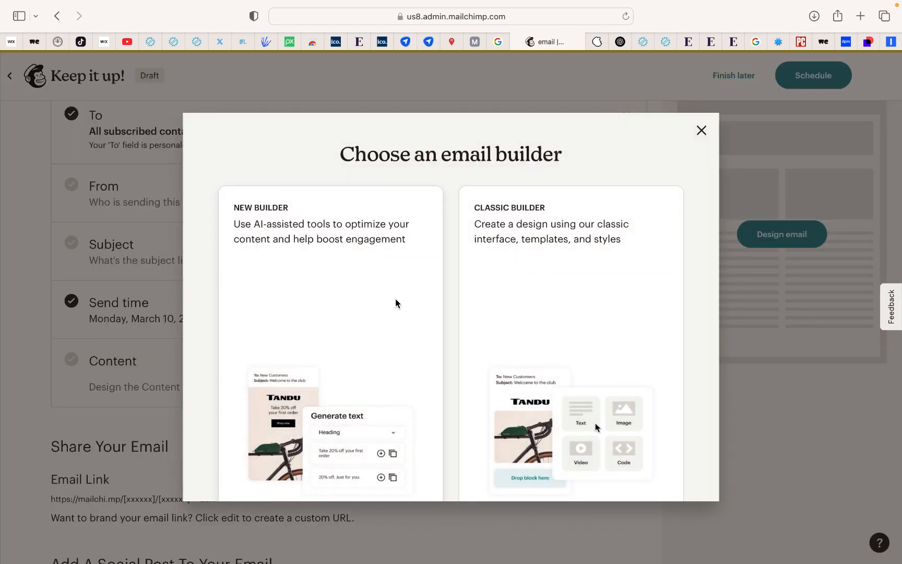
pyautogui.click(540, 345)
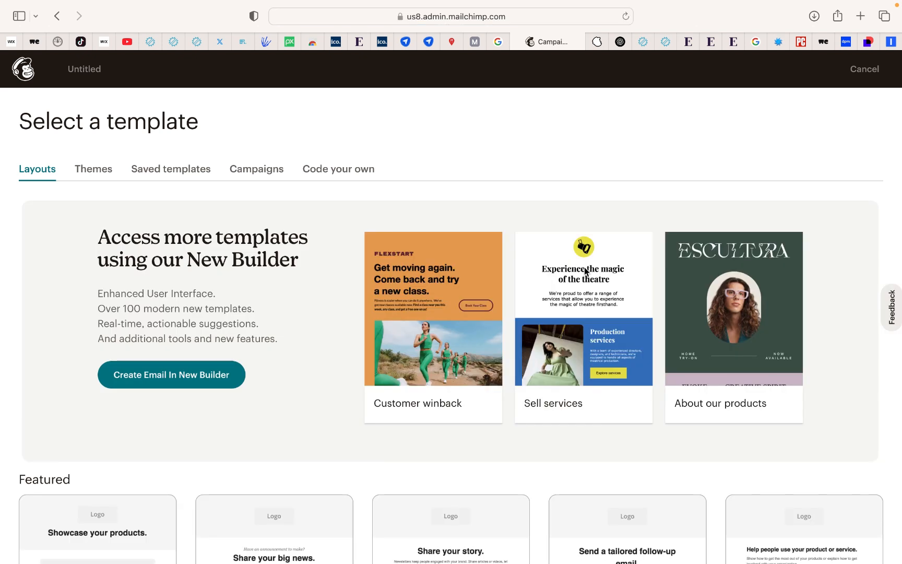
pyautogui.scroll(-3, 584, 268)
pyautogui.scroll(-3, 584, 267)
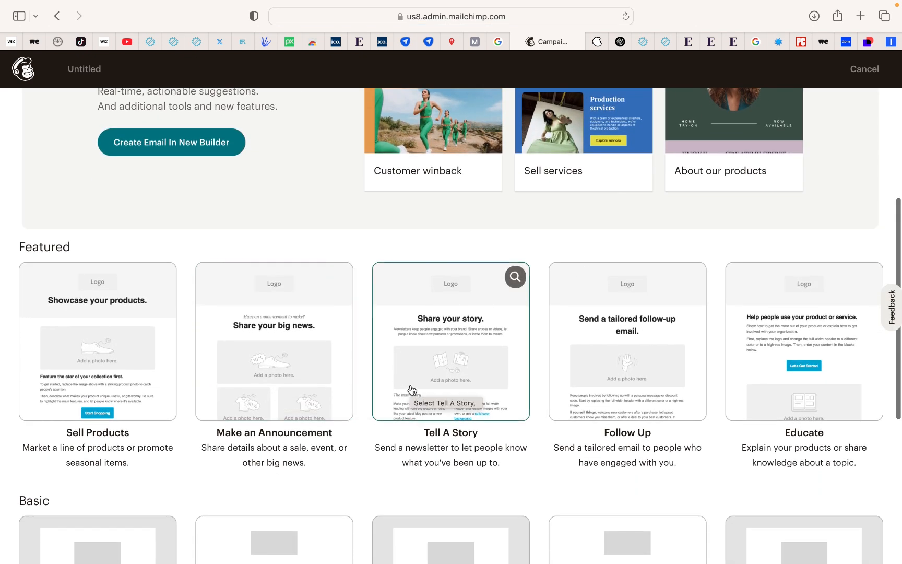
pyautogui.click(452, 384)
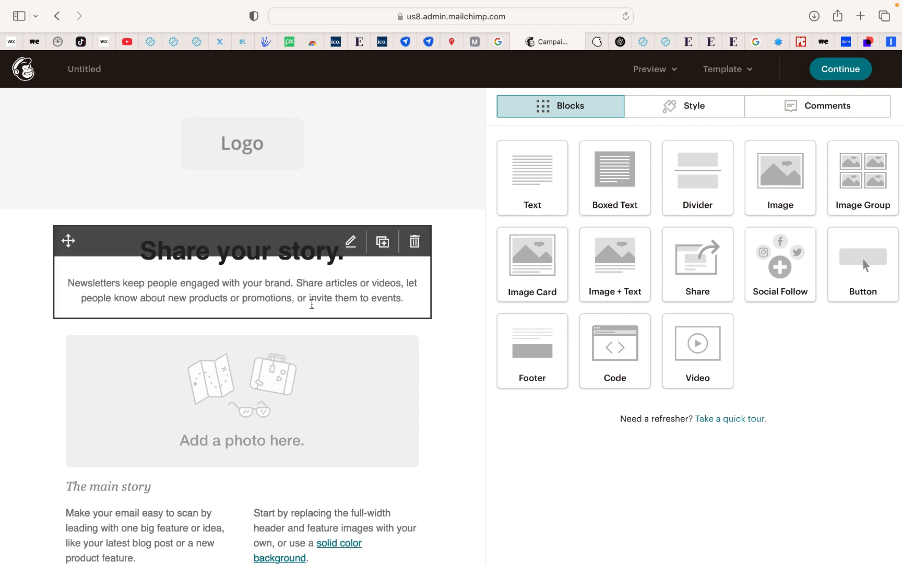
# Look over the template's content, return to the email setup and leave the email as a draft to finish later
pyautogui.scroll(-5, 388, 486)
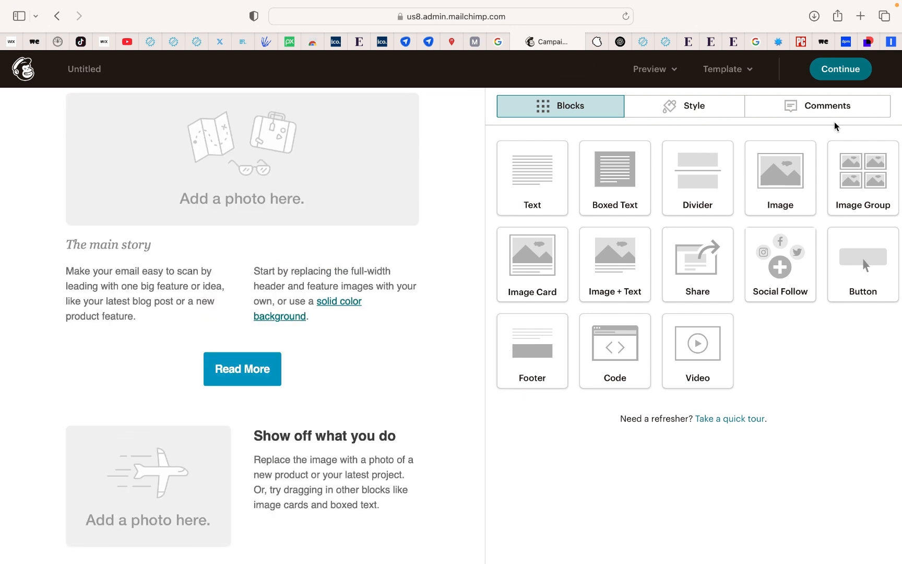
pyautogui.click(839, 71)
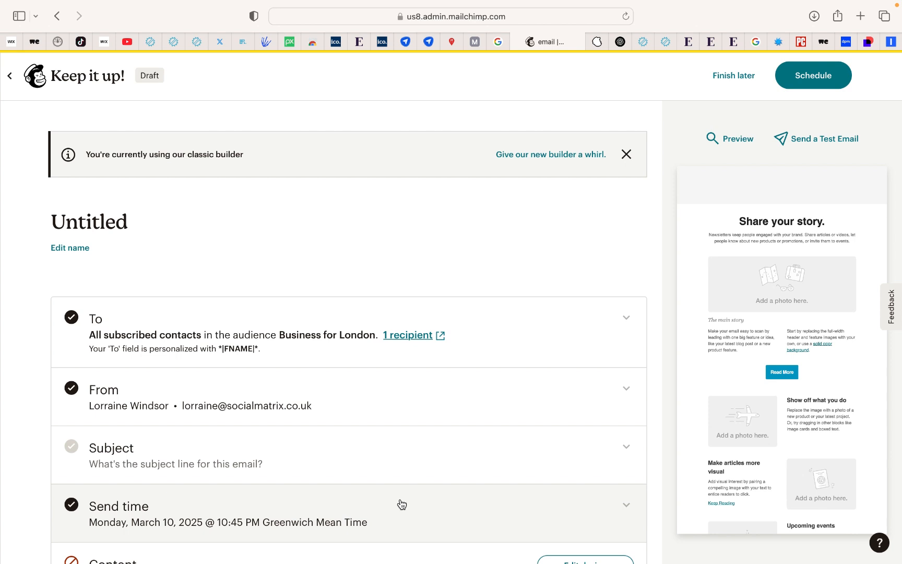
pyautogui.click(734, 82)
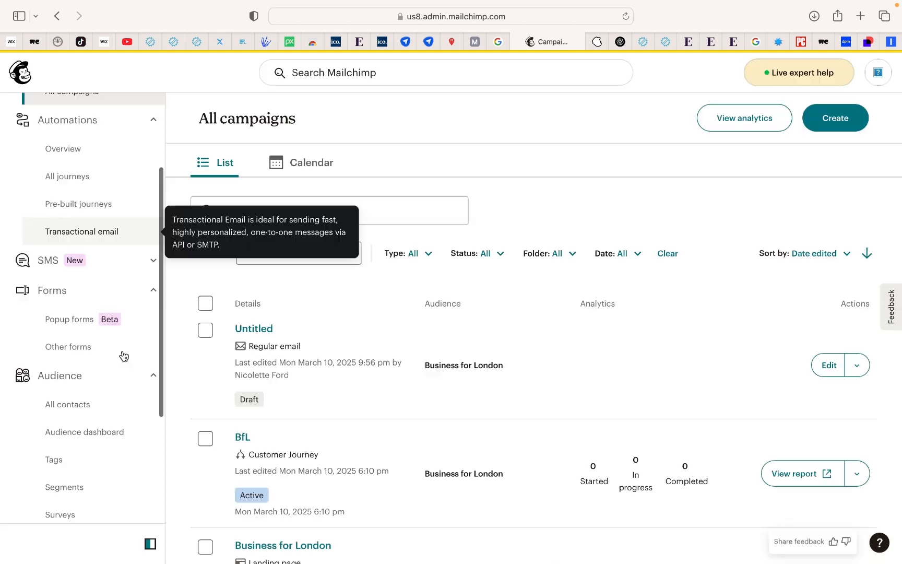
# Open the audience segments and switch the audience to "Test for my Workshop"
pyautogui.scroll(-2, 92, 412)
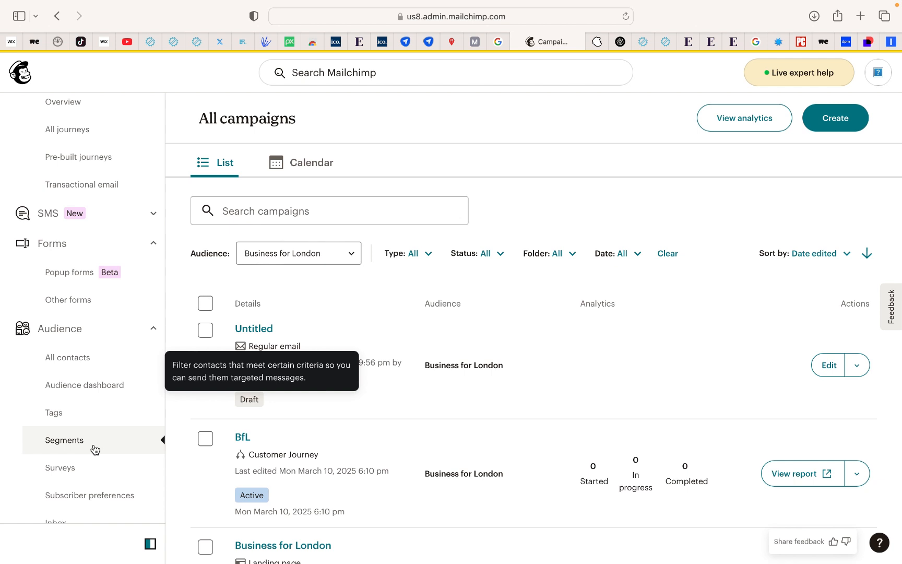
pyautogui.click(94, 449)
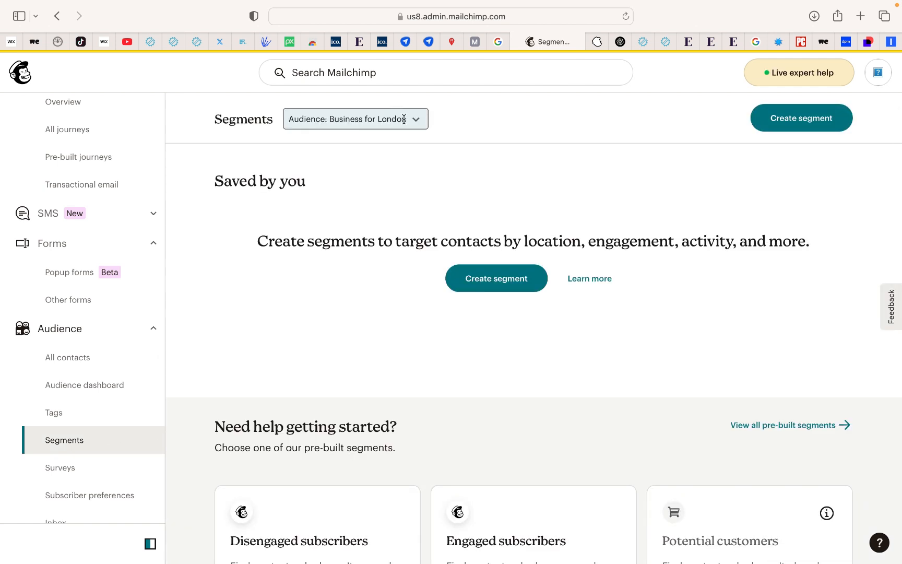
pyautogui.click(404, 119)
pyautogui.click(374, 304)
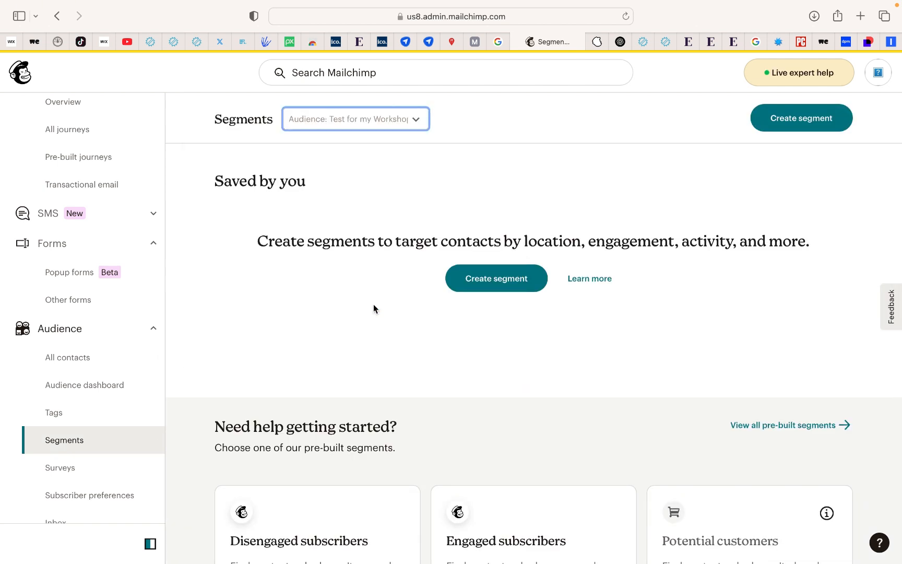
# Try a segment filter with "Info changed" set to "is after campaign" and check the available campaigns
pyautogui.click(207, 264)
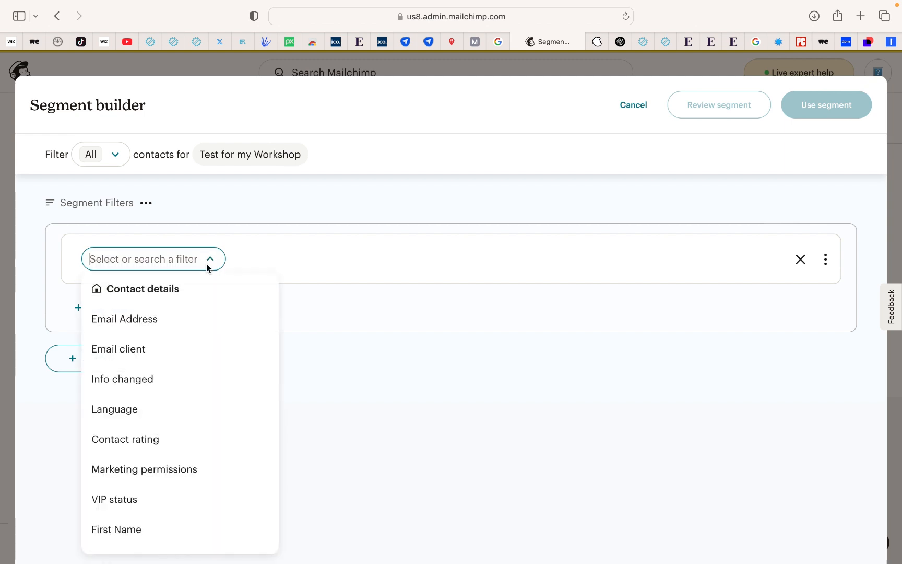
pyautogui.click(175, 379)
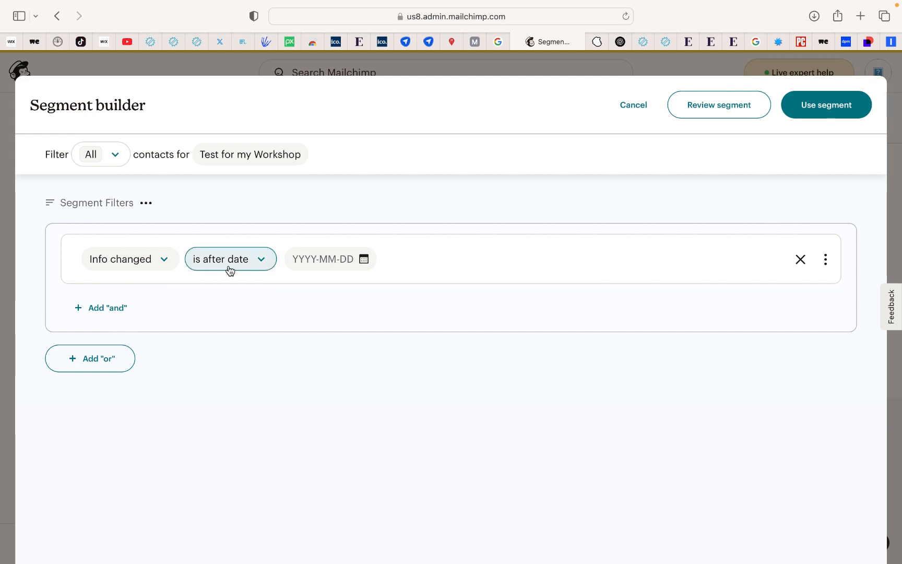
pyautogui.click(250, 259)
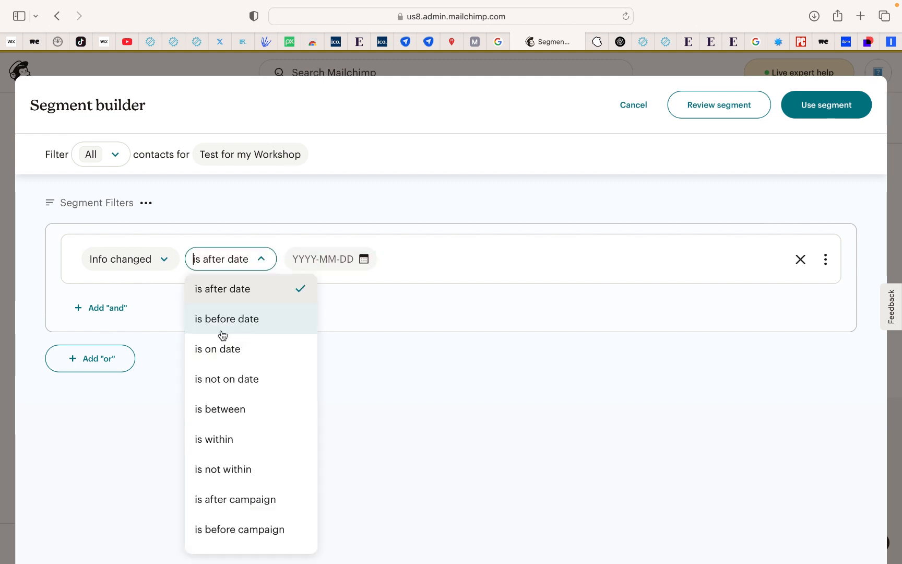
pyautogui.click(227, 503)
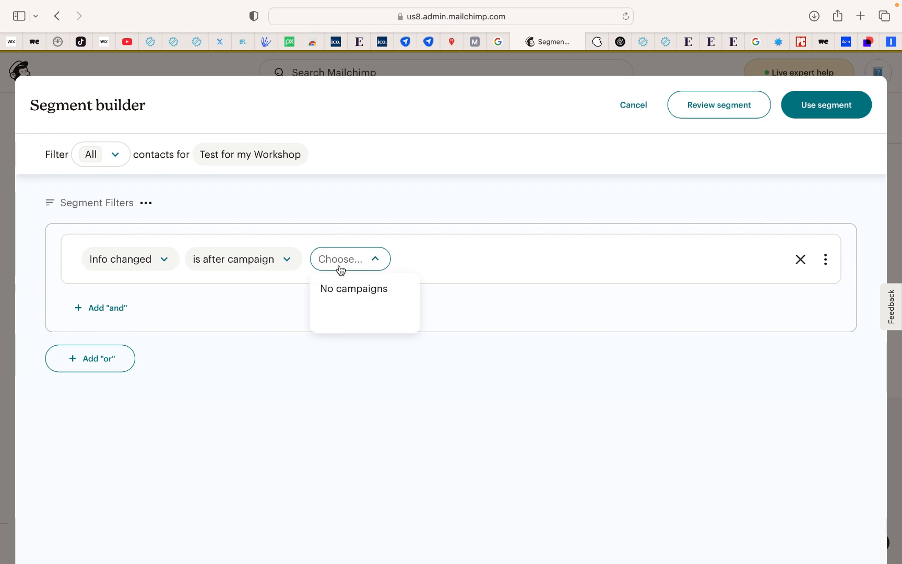
pyautogui.click(443, 262)
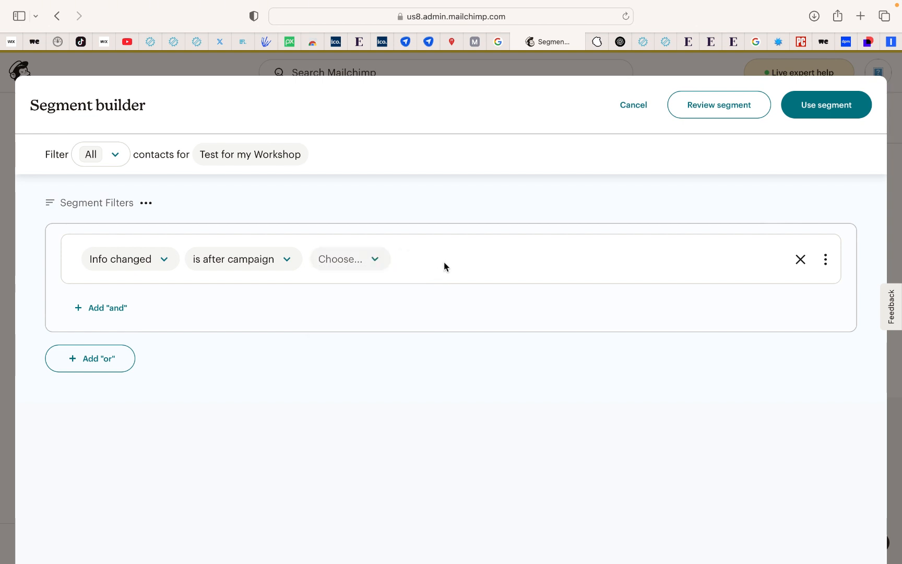
# Add a second "and" condition to view its filter options, then cancel the segment builder
pyautogui.click(123, 307)
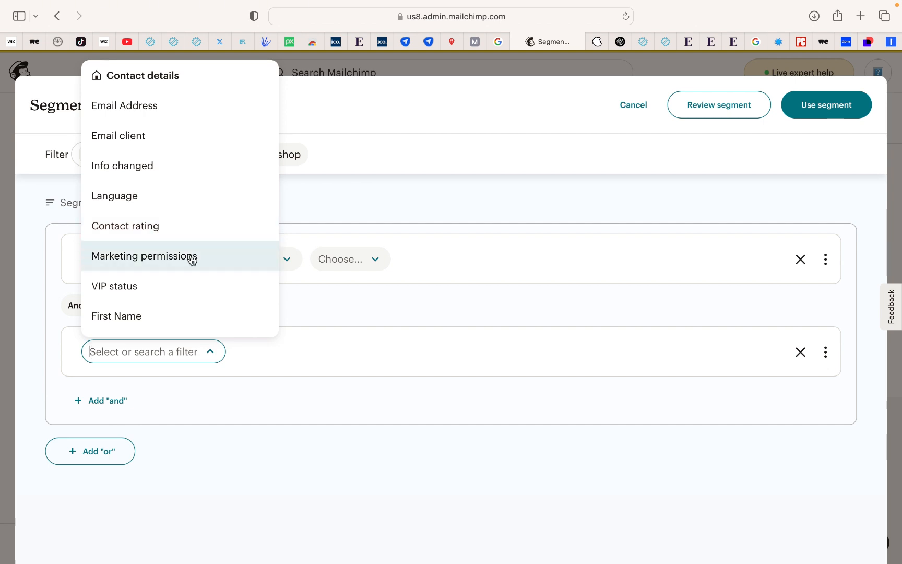
pyautogui.click(380, 416)
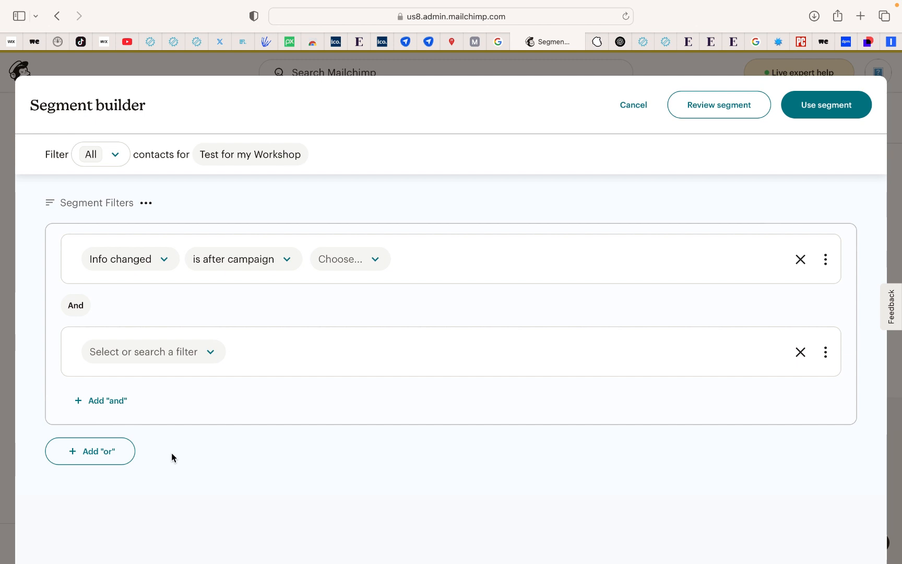
pyautogui.click(633, 105)
pyautogui.moveTo(537, 547)
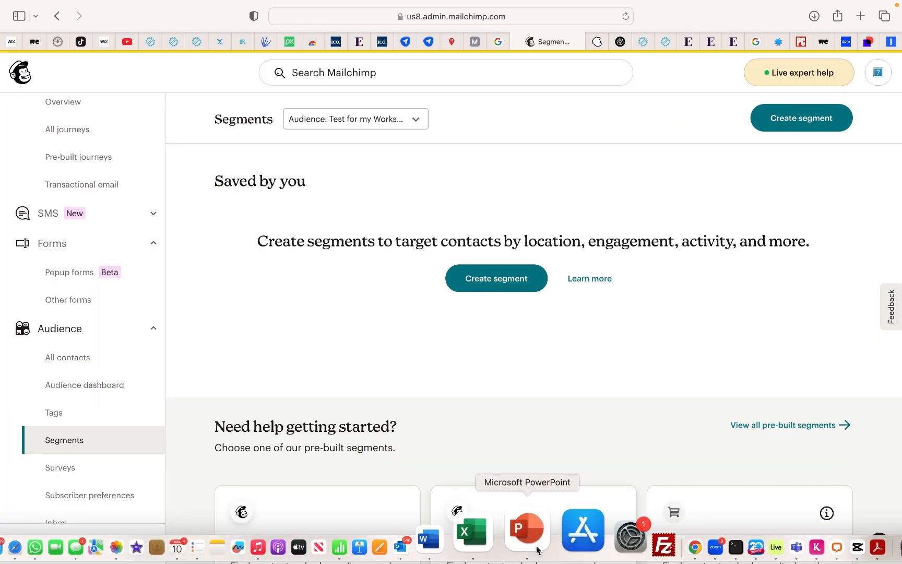
pyautogui.click(536, 548)
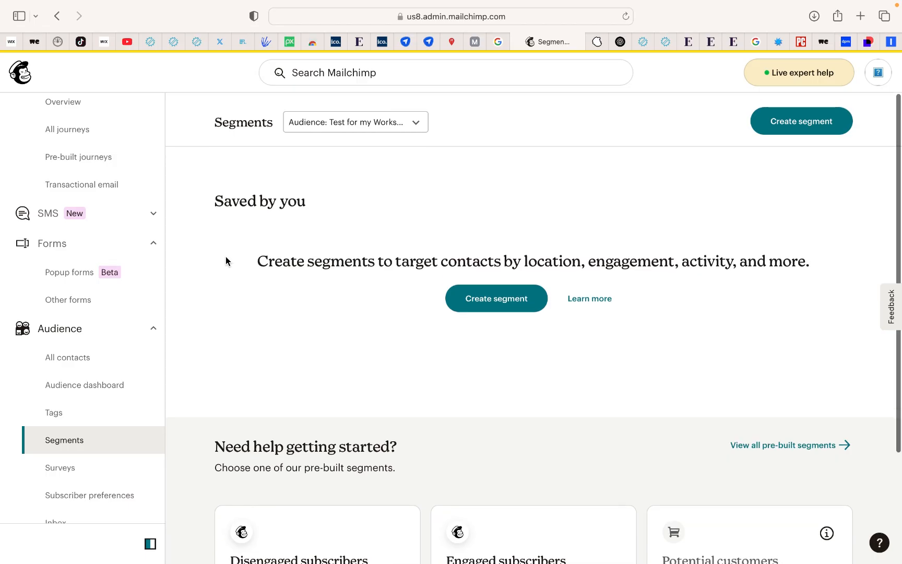
# Go to the list of all campaigns and set its audience filter to All
pyautogui.scroll(5, 105, 264)
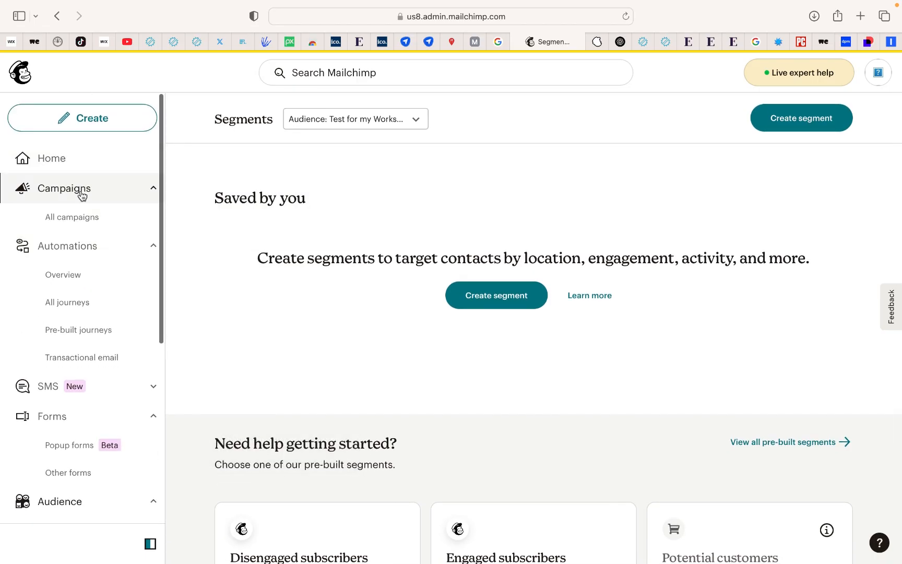
pyautogui.click(80, 189)
pyautogui.click(347, 254)
pyautogui.click(312, 280)
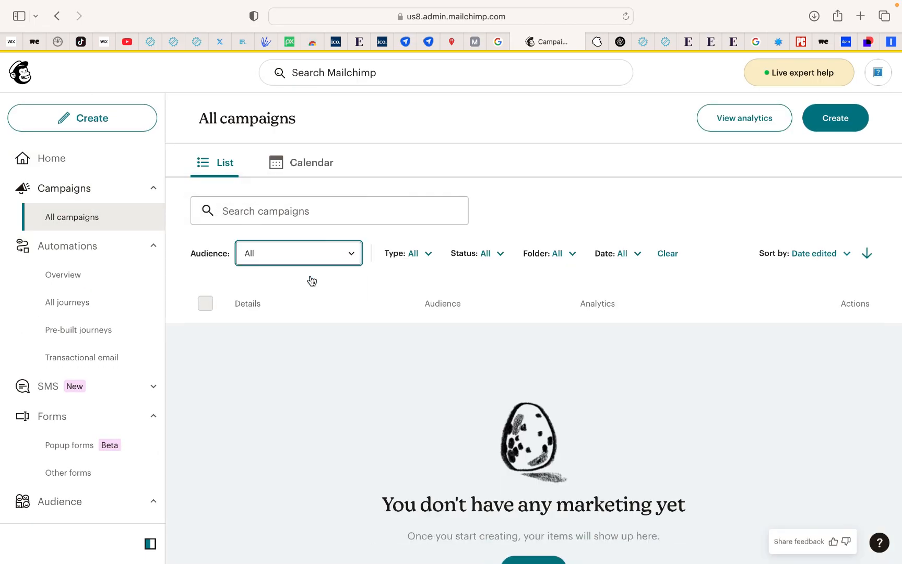
# Open the report for the sent "Thank you for your continued business" email and examine its performance, demographics and recipient activity
pyautogui.scroll(-10, 332, 400)
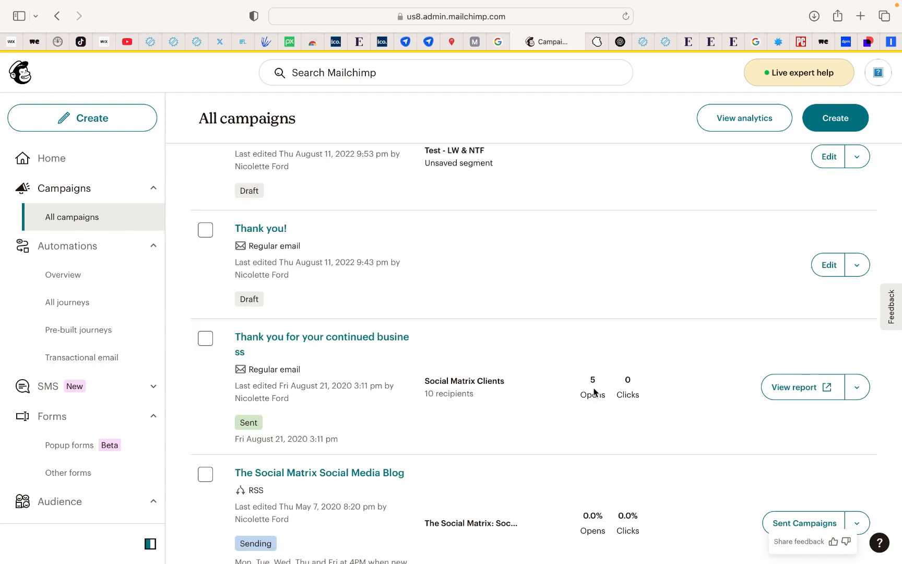
pyautogui.moveTo(593, 393)
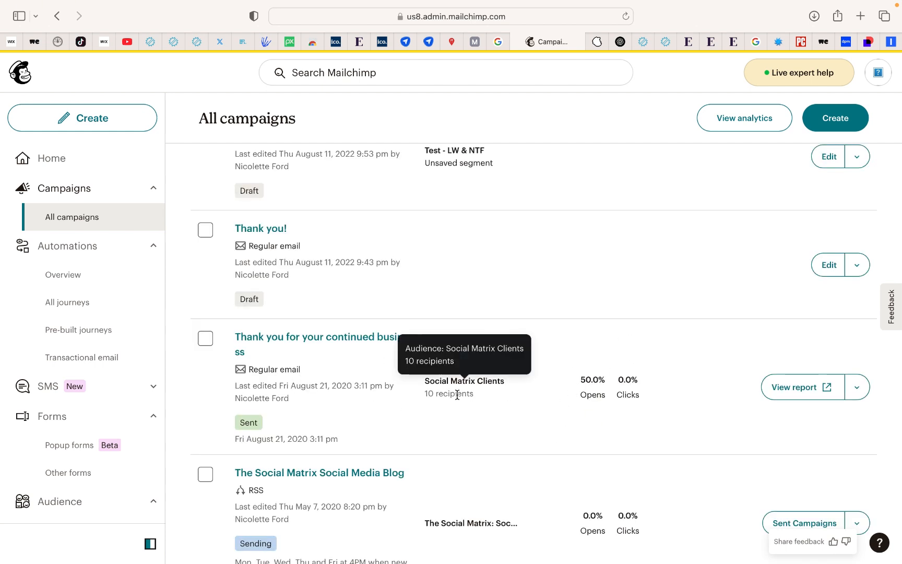
pyautogui.click(802, 391)
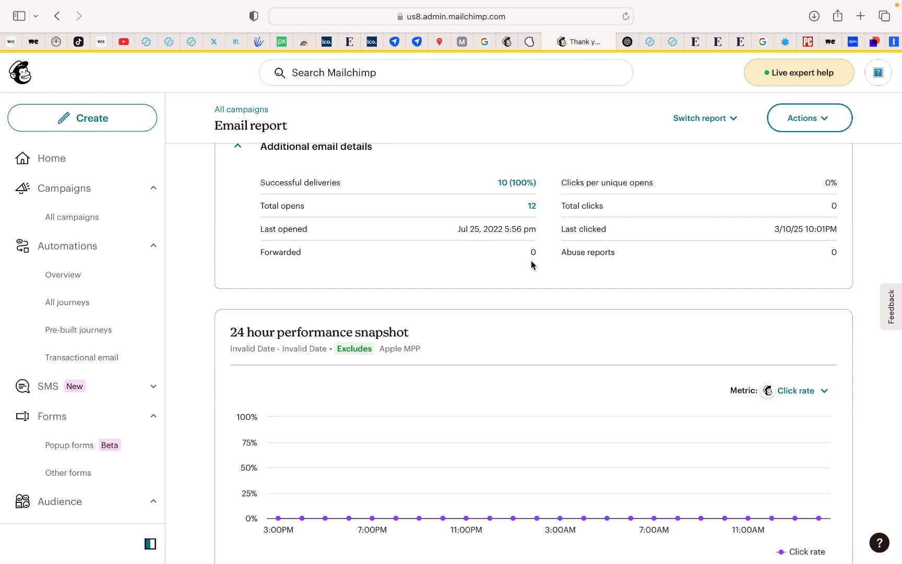
pyautogui.scroll(-10, 672, 198)
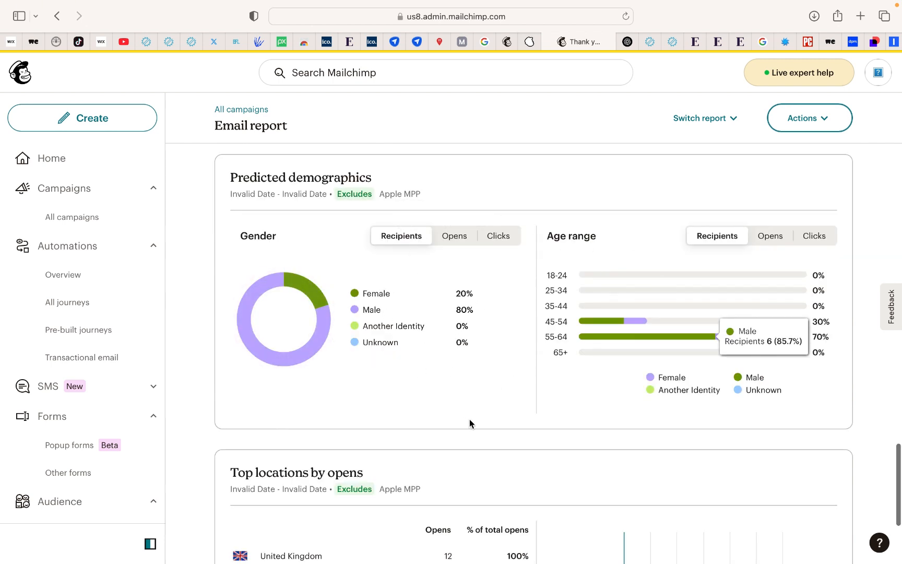
pyautogui.scroll(10, 469, 418)
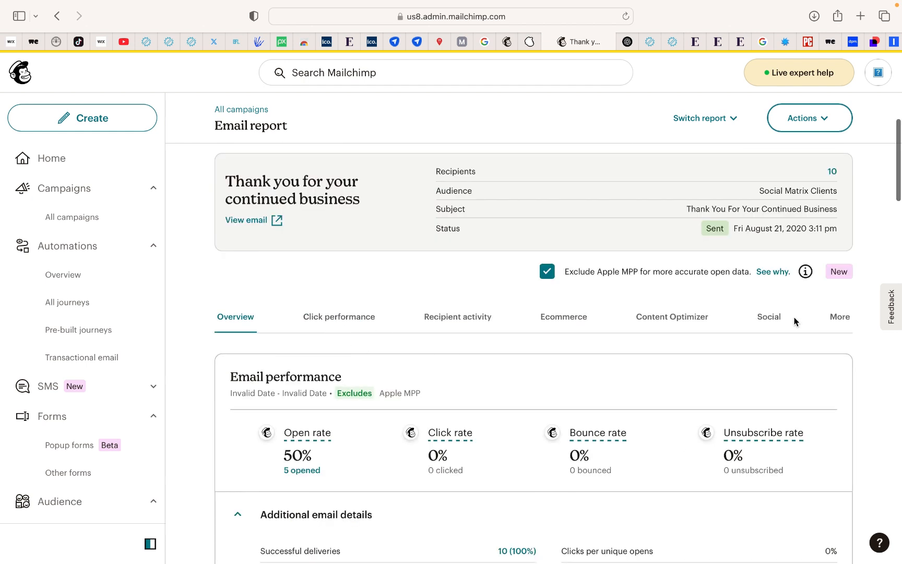
pyautogui.click(482, 326)
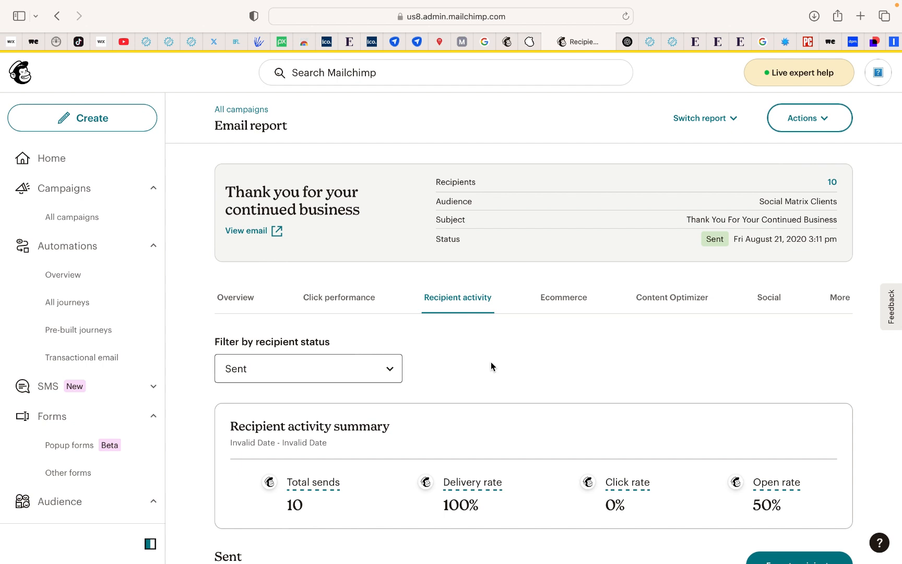
pyautogui.scroll(-2, 491, 361)
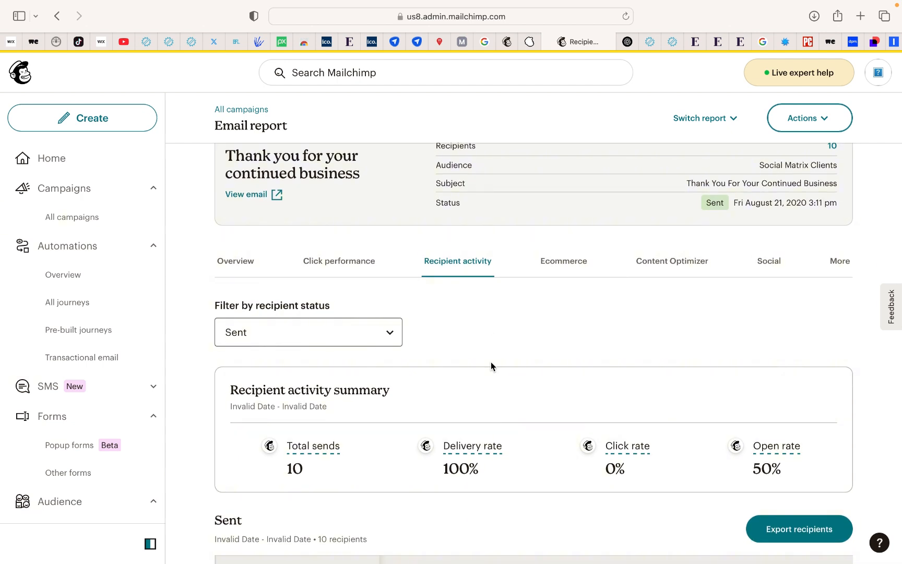